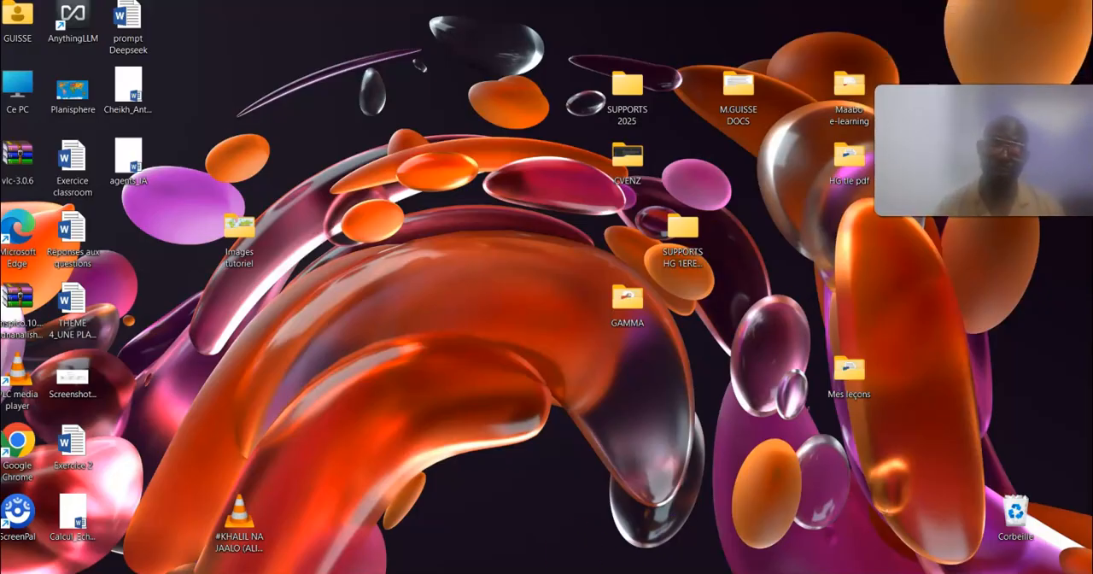
# Step: Open Chrome, search for "qruiz se connecter", and sign in to QRuiz from its login page with the saved credentials
pyautogui.click(538, 571)
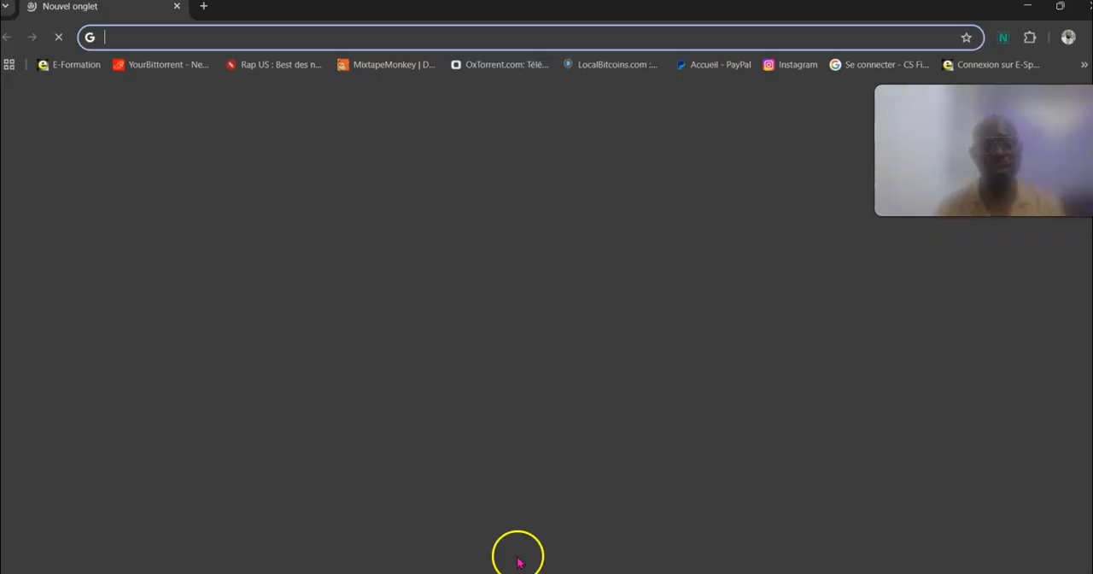
pyautogui.write('q')
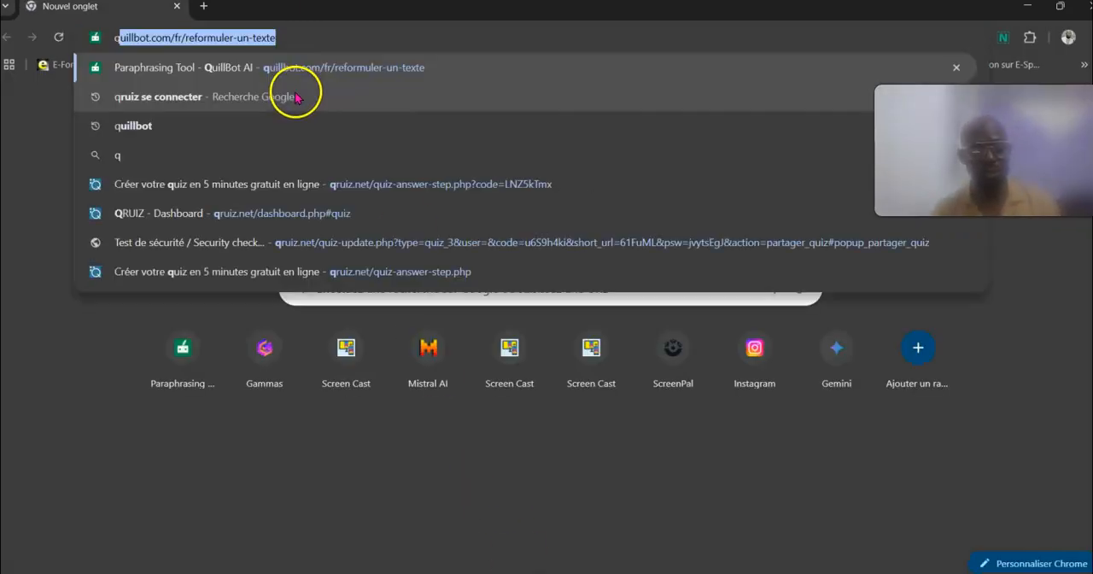
pyautogui.write('r')
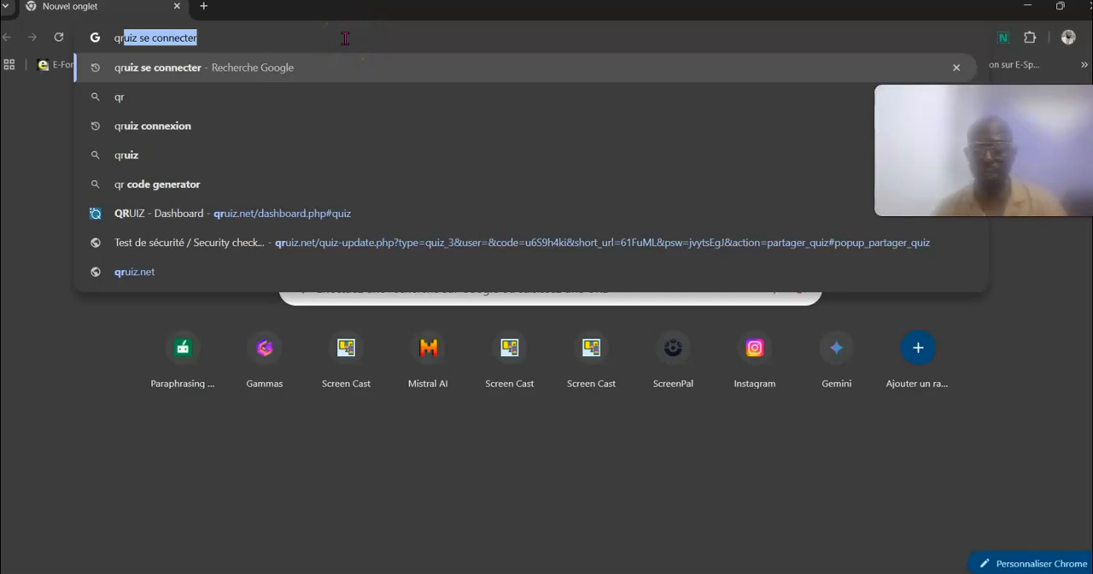
pyautogui.press('Return')
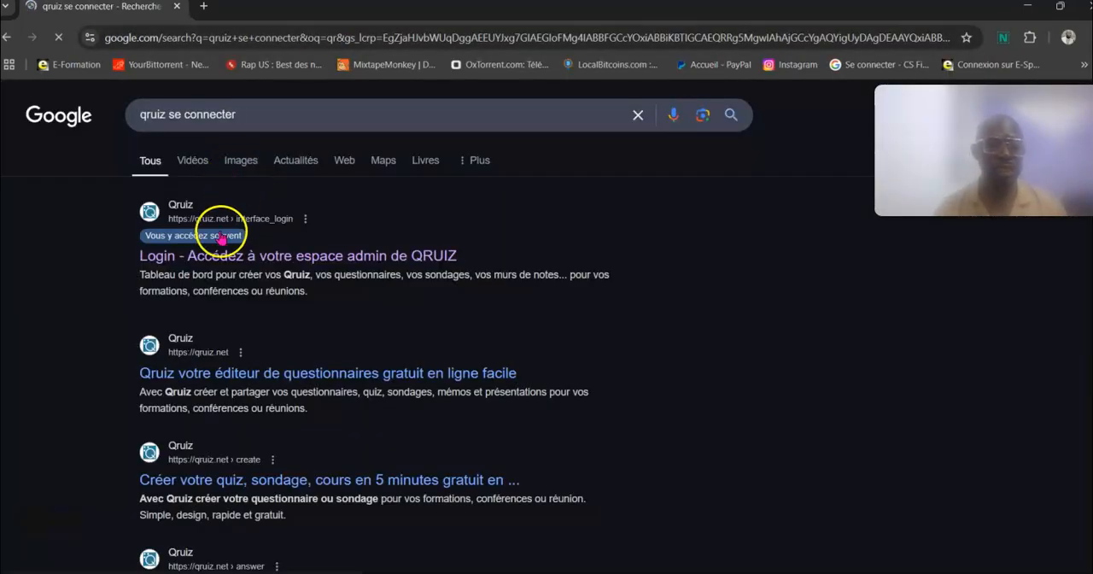
pyautogui.click(224, 257)
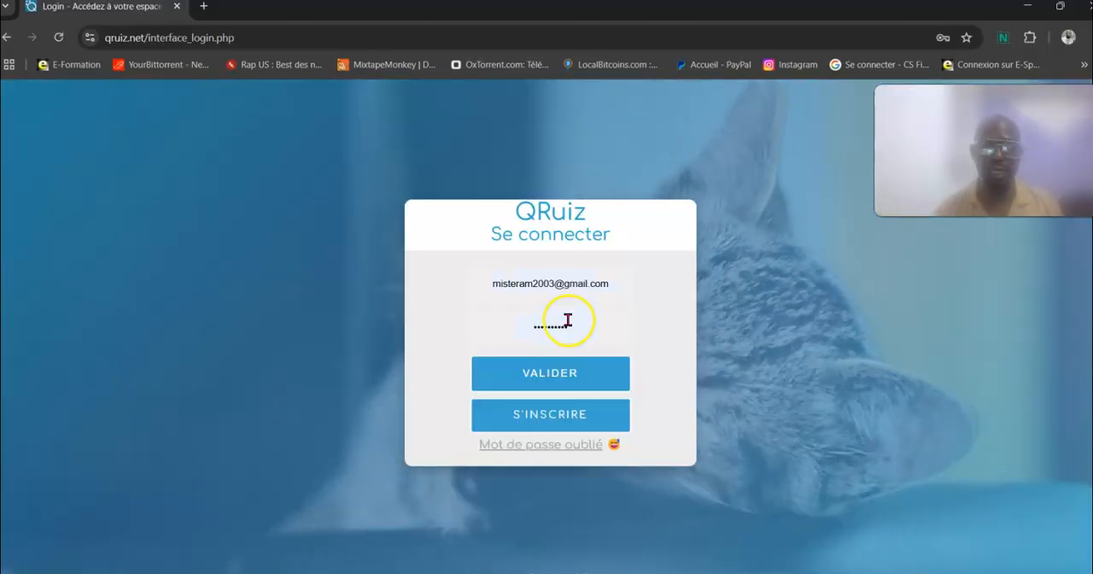
pyautogui.click(538, 369)
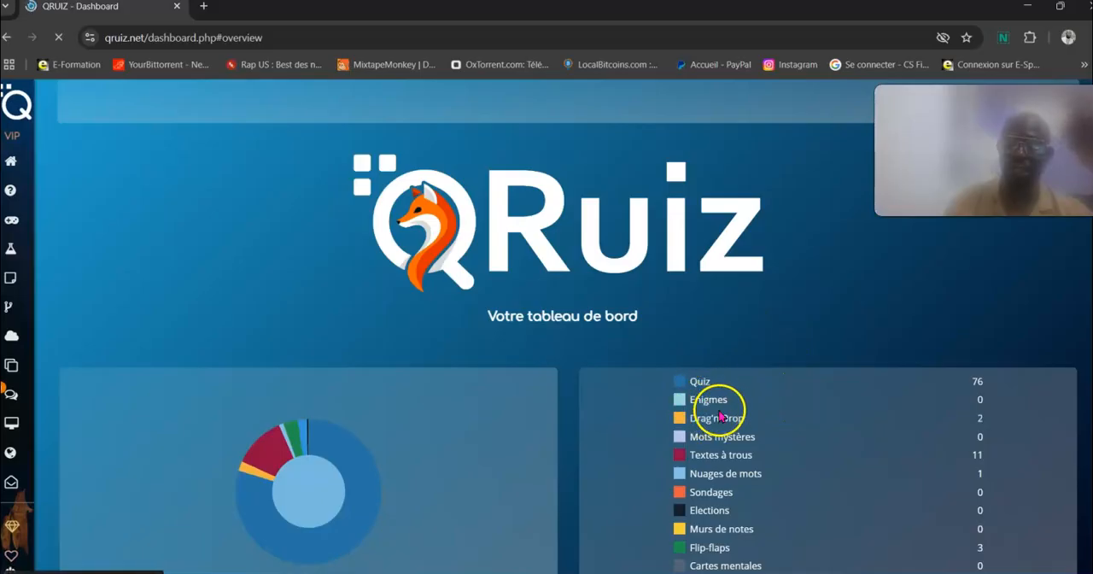
# Step: Open the Textes à trous section of the dashboard and start creating a new fill-in-the-blank text
pyautogui.click(745, 446)
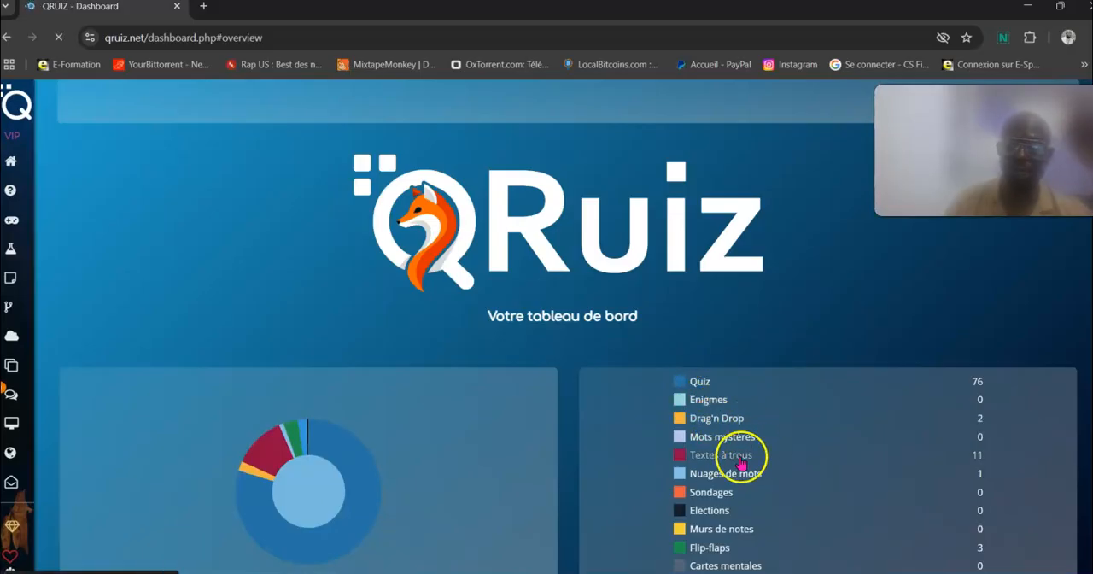
pyautogui.click(739, 461)
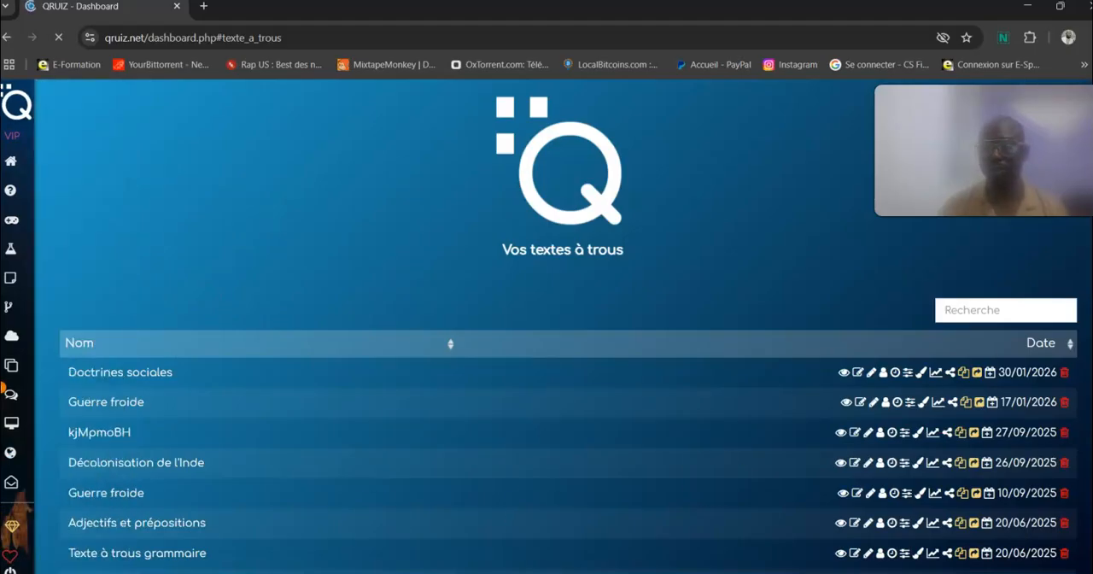
pyautogui.scroll(-3, 567, 325)
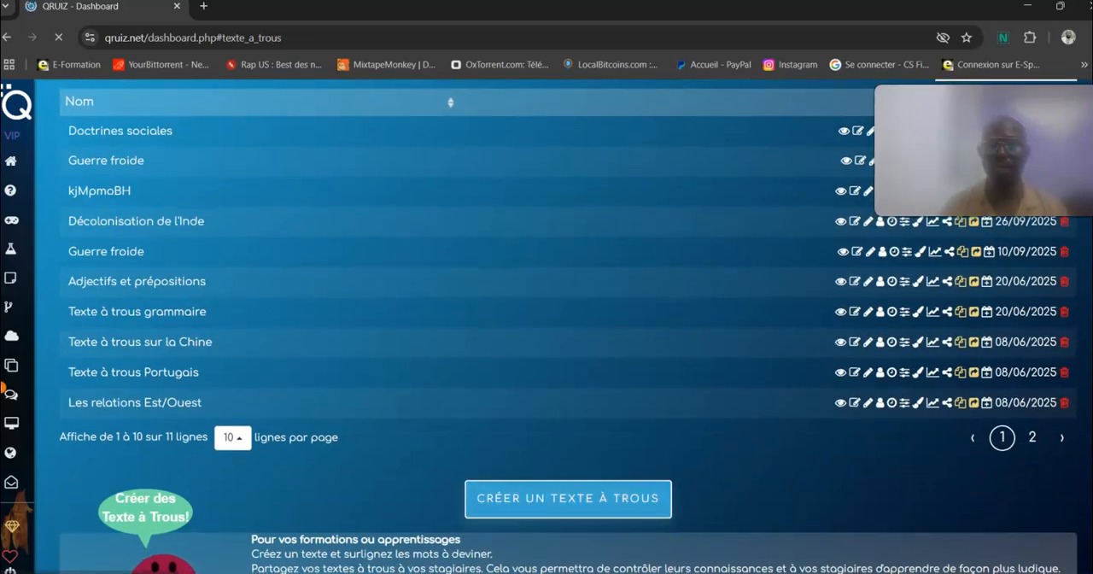
pyautogui.click(593, 497)
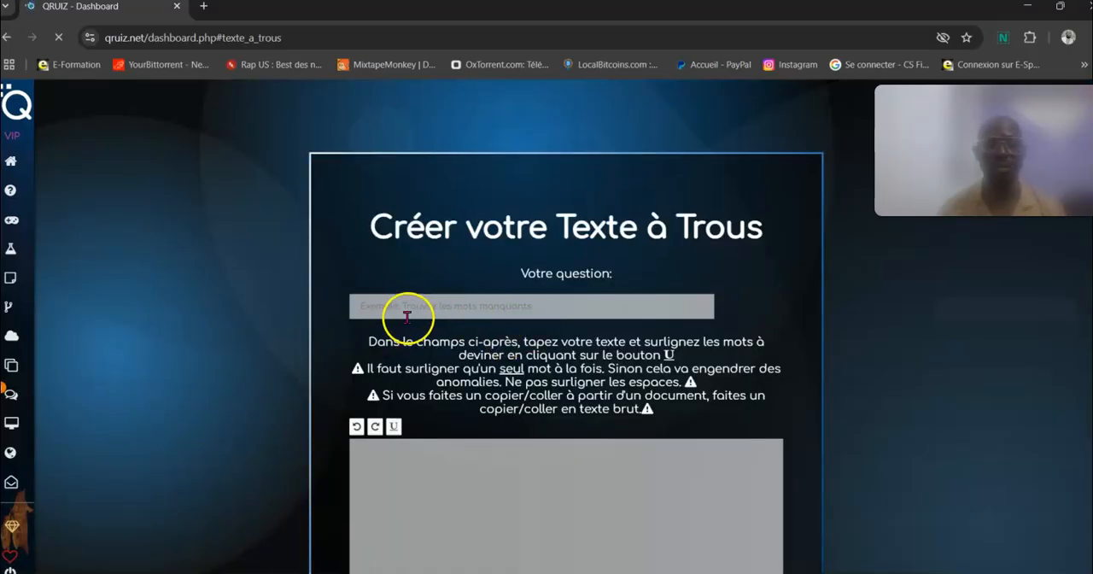
# Step: Enter "Trouvez les mots manquants" as the question of the fill-in-the-blank text
pyautogui.click(471, 310)
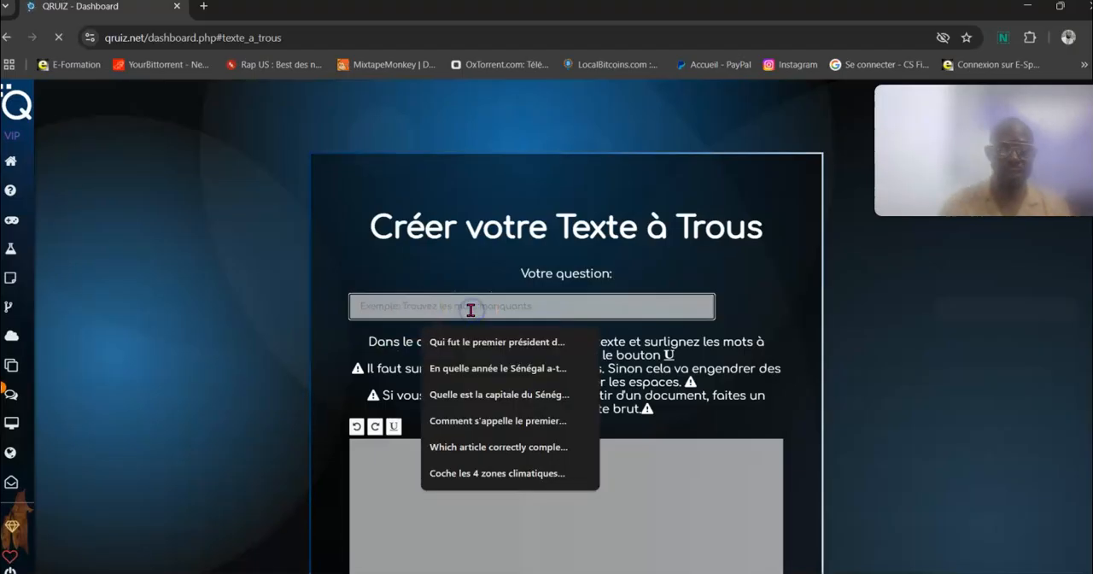
pyautogui.write('t')
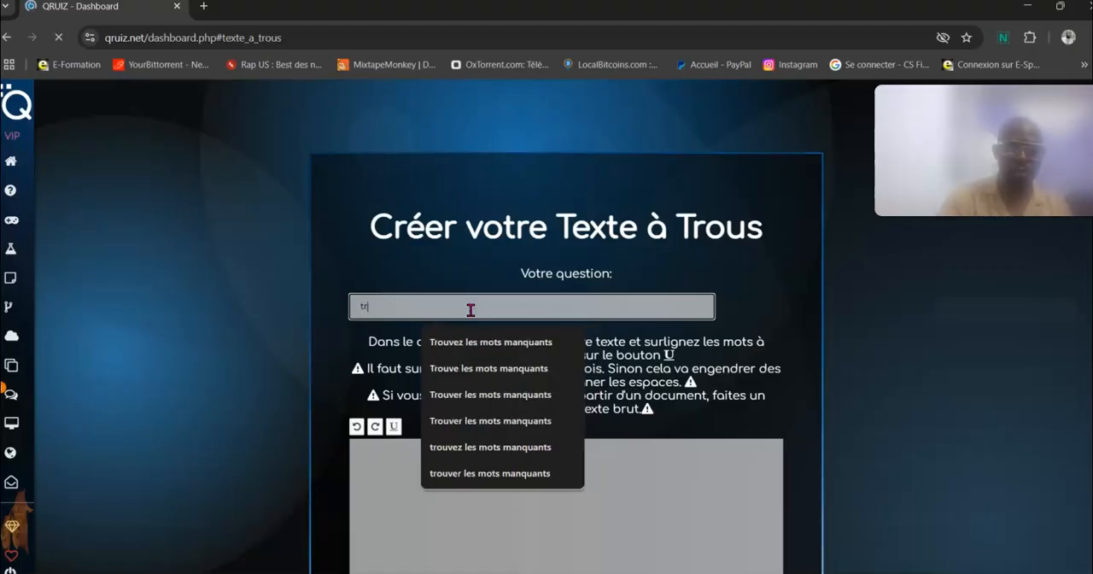
pyautogui.write('r')
pyautogui.click(470, 338)
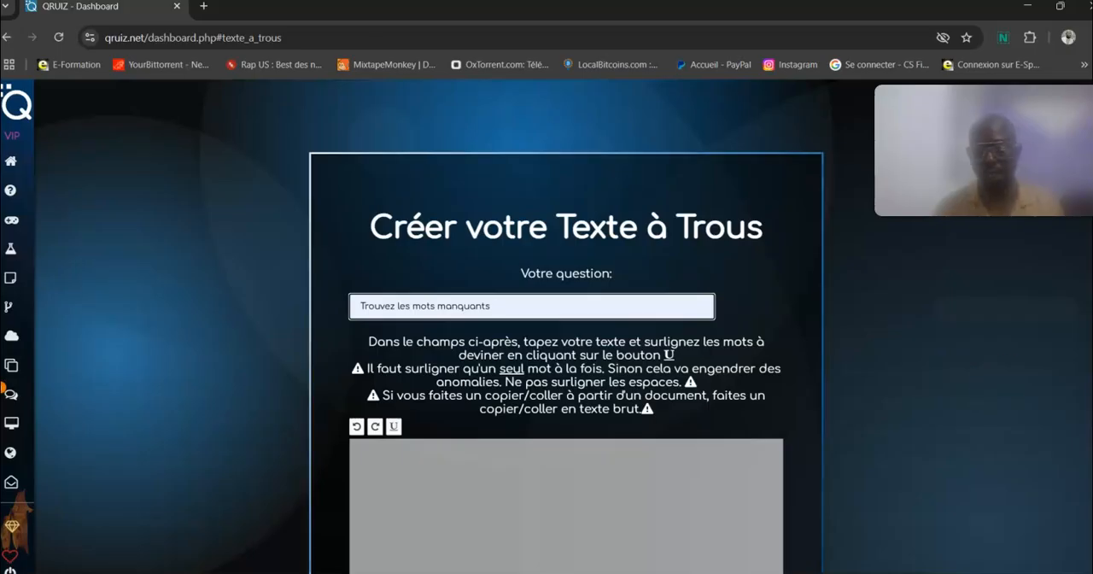
# Step: Switch to the ChatGPT desktop app and open the "QCM sur le syndicalisme" conversation from the chat history
pyautogui.scroll(-1, 1071, 226)
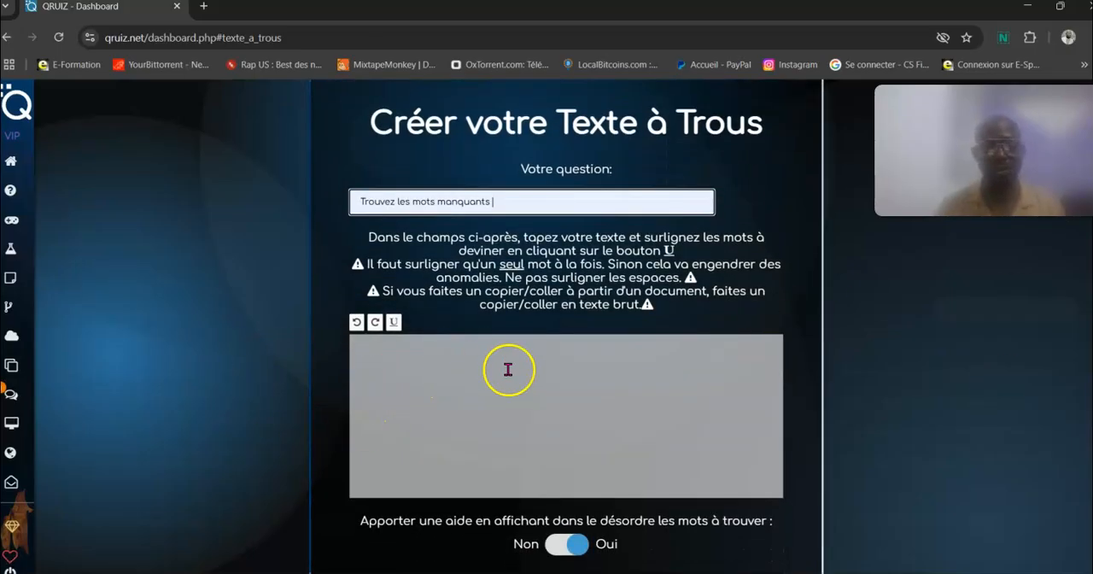
pyautogui.moveTo(551, 572)
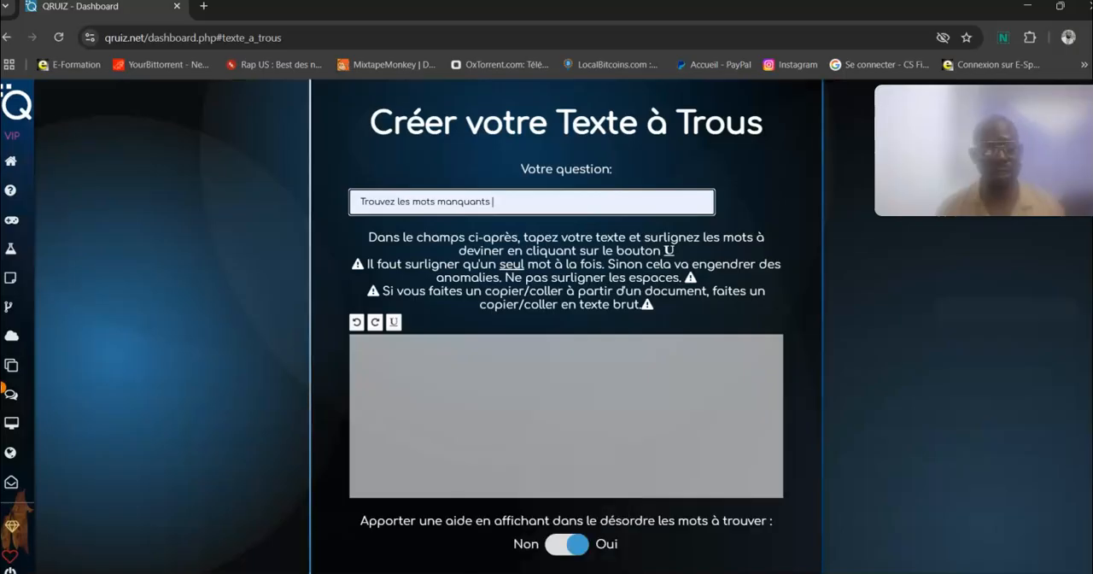
pyautogui.click(422, 572)
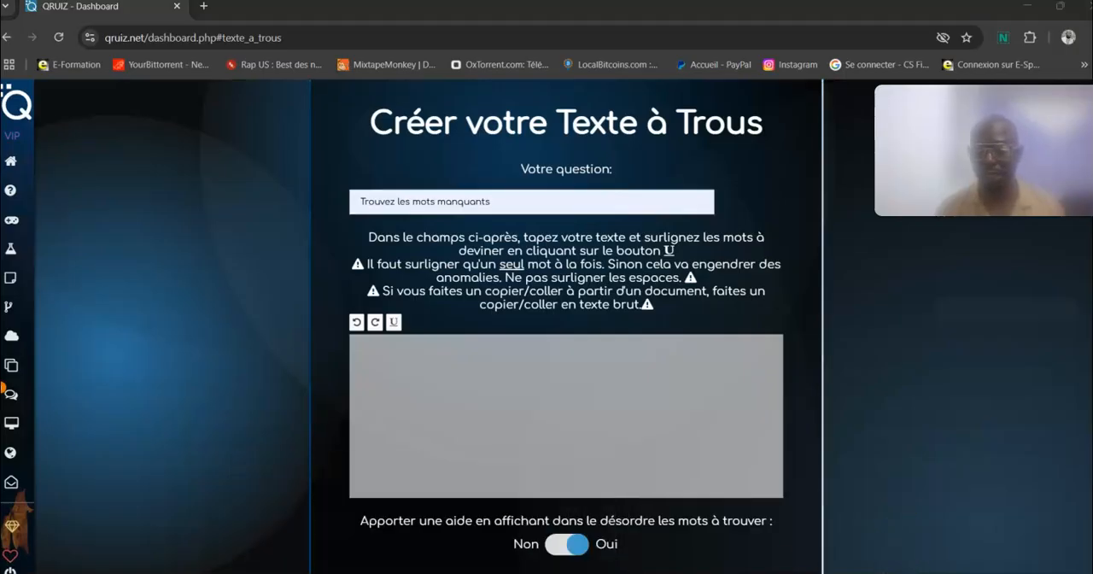
pyautogui.click(941, 573)
pyautogui.click(911, 533)
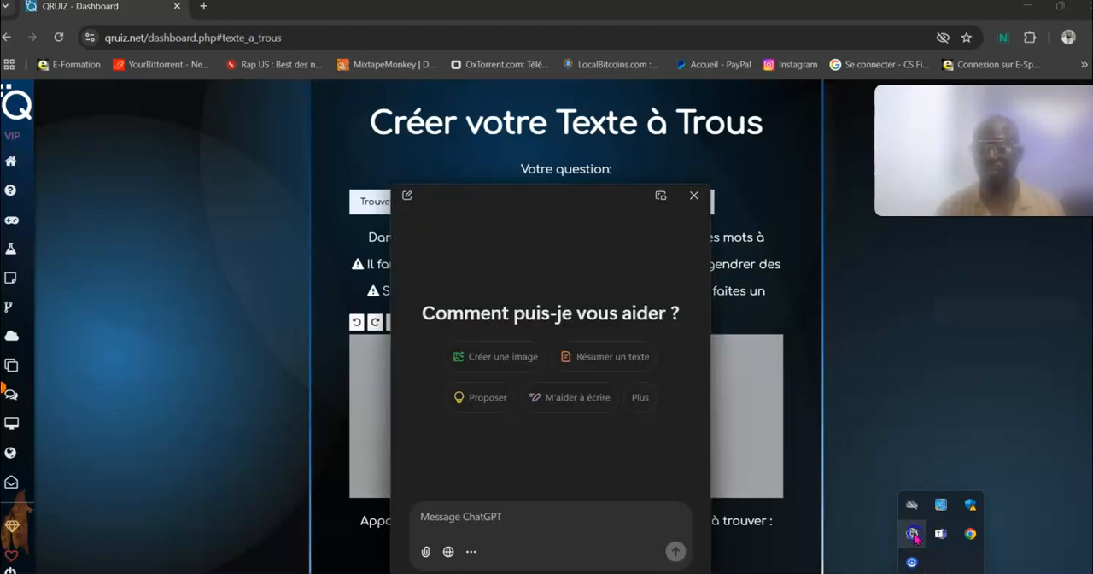
pyautogui.click(663, 196)
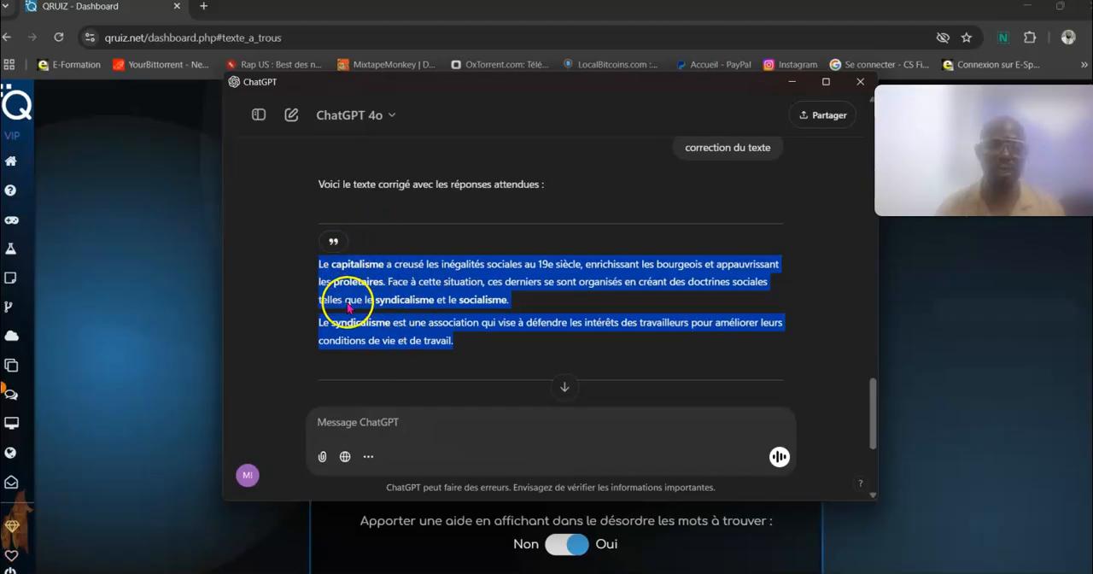
pyautogui.click(291, 114)
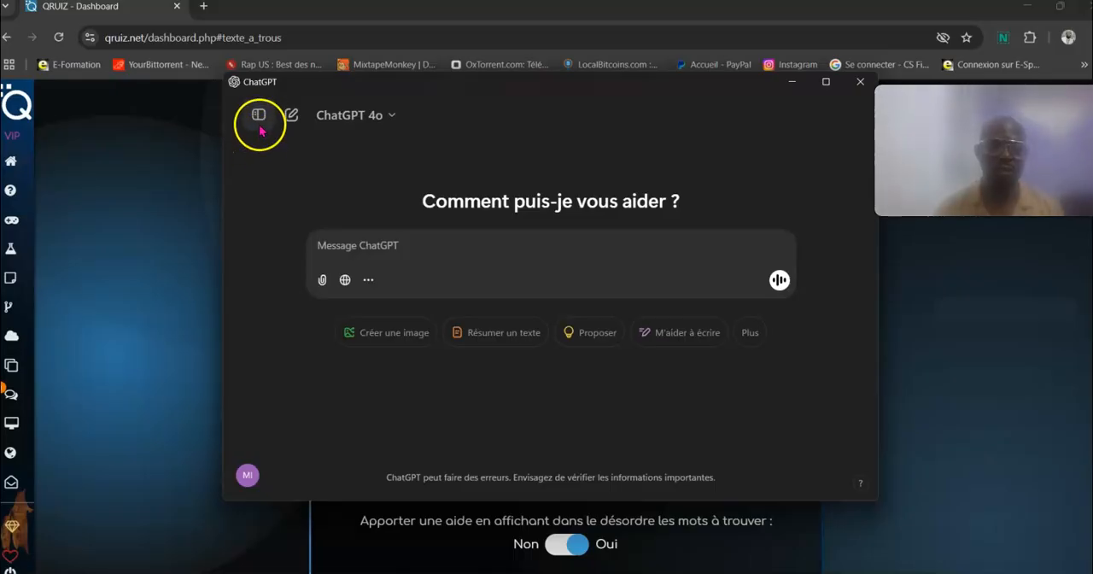
pyautogui.click(258, 115)
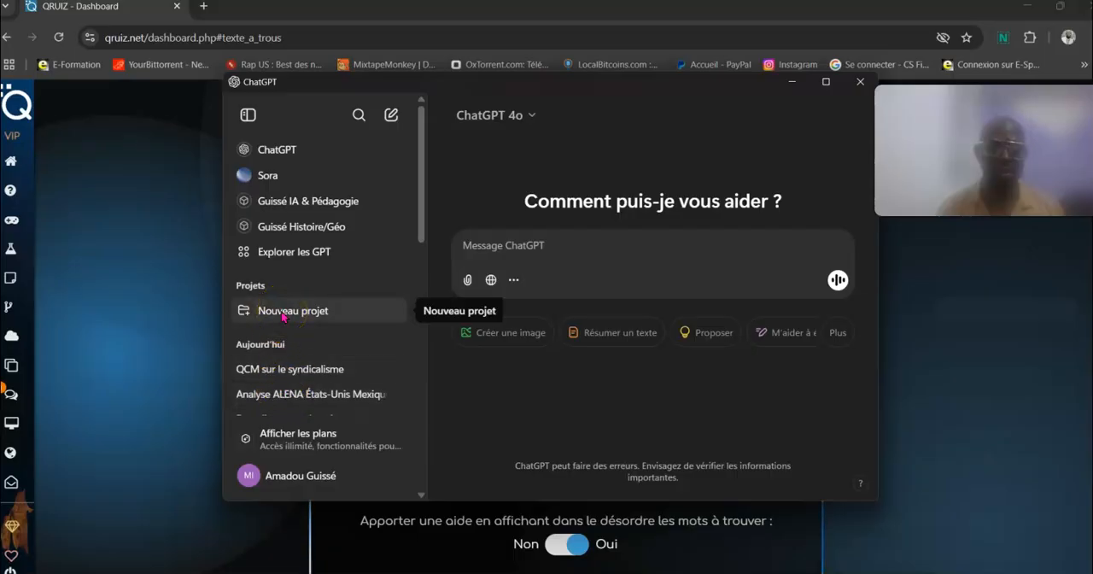
pyautogui.click(298, 372)
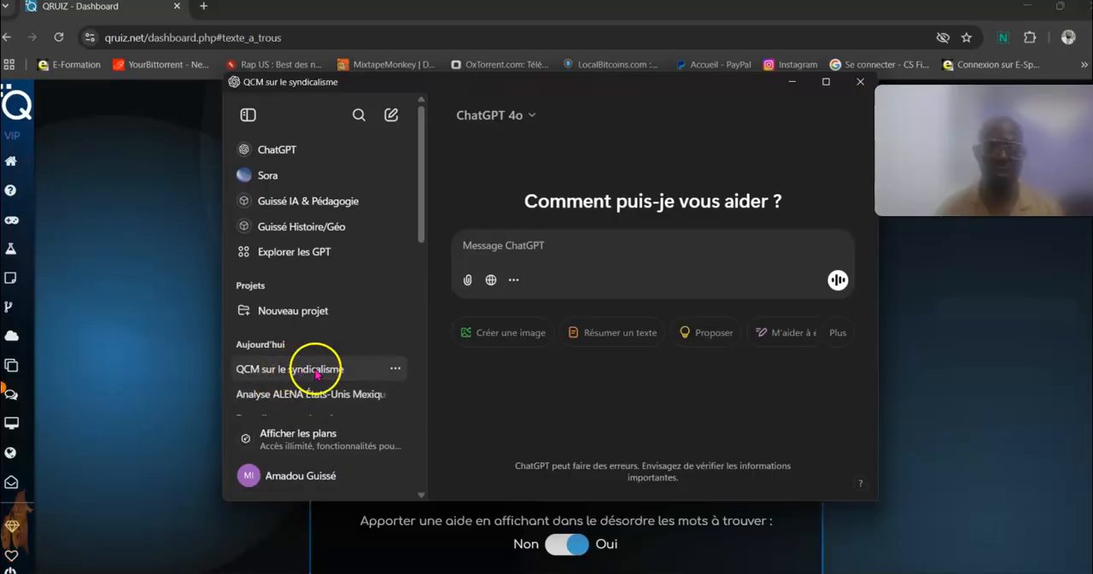
# Step: Copy both paragraphs of the corrected text on capitalisme and syndicalisme from the ChatGPT answer
pyautogui.scroll(-5, 842, 351)
pyautogui.scroll(-15, 843, 351)
pyautogui.scroll(5, 842, 351)
pyautogui.scroll(-3, 842, 351)
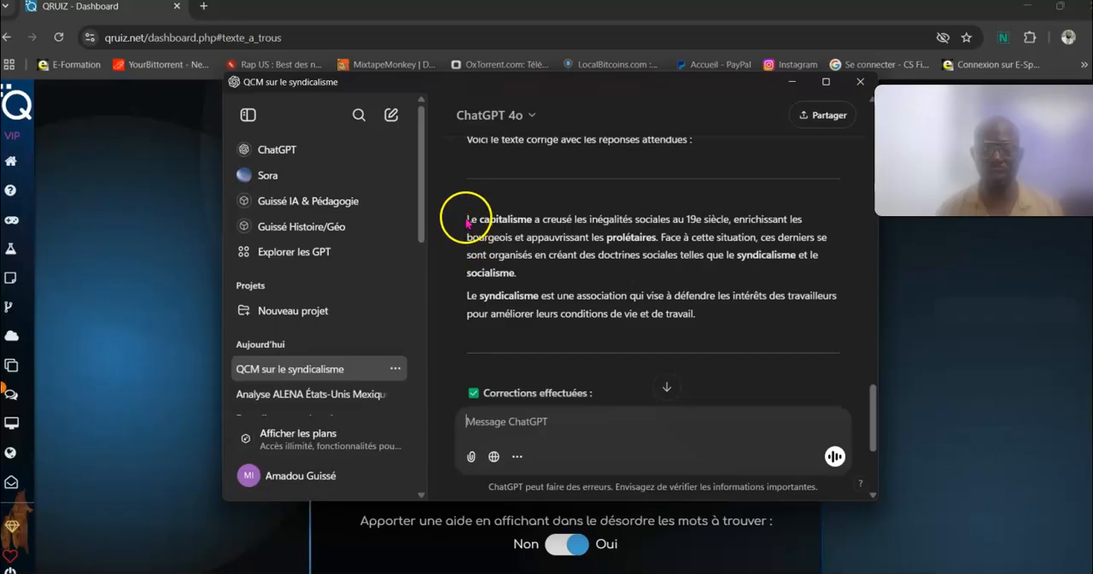
pyautogui.moveTo(465, 217); pyautogui.dragTo(710, 334)
pyautogui.rightClick(566, 253)
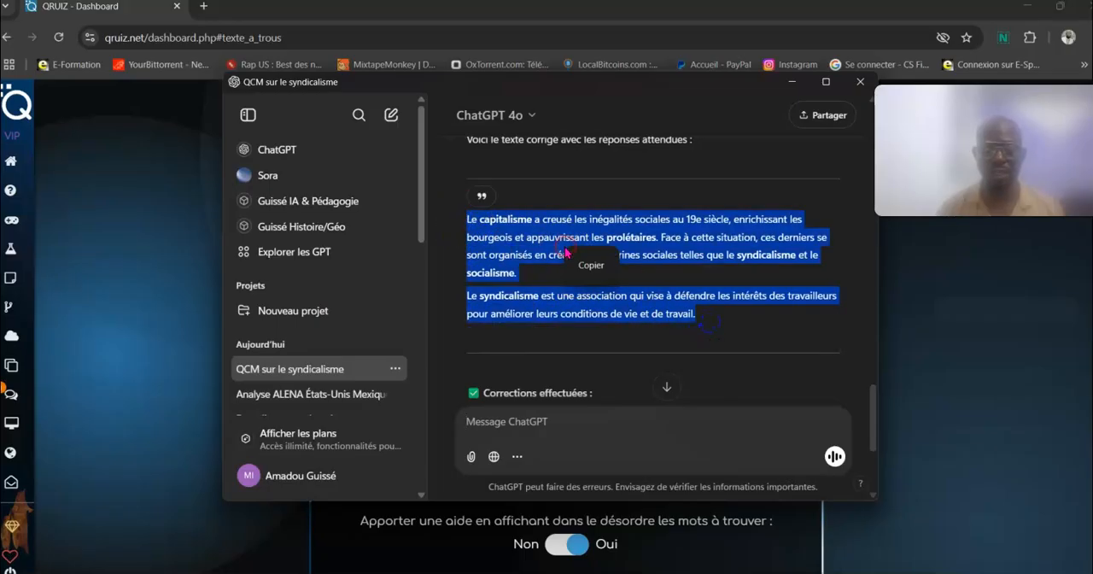
pyautogui.click(585, 264)
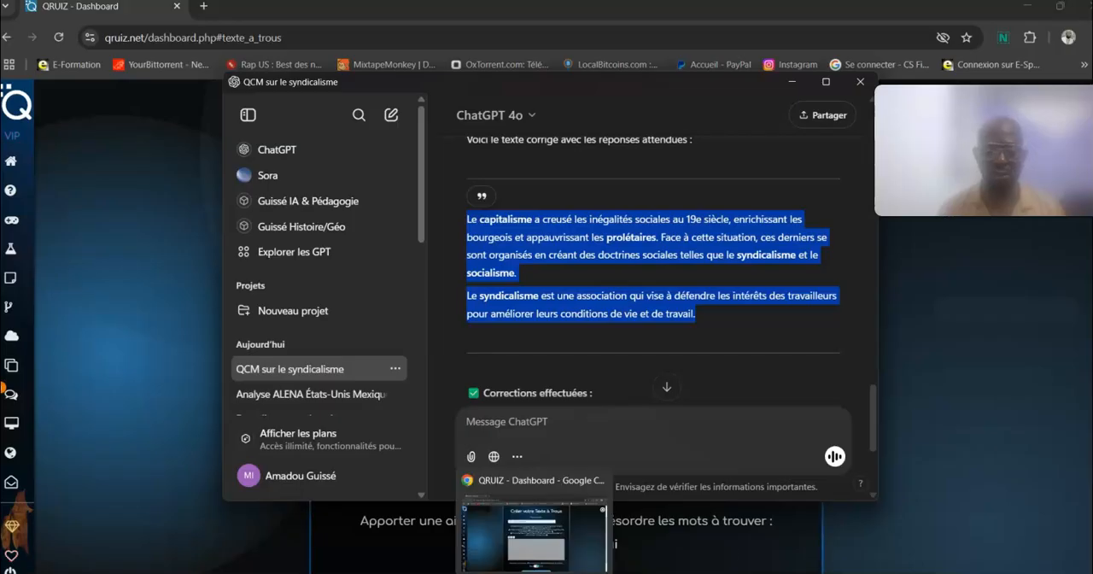
# Step: Return to QRuiz in Chrome and paste the copied paragraphs into the exercise's text area
pyautogui.click(513, 546)
pyautogui.click(419, 368)
pyautogui.rightClick(419, 368)
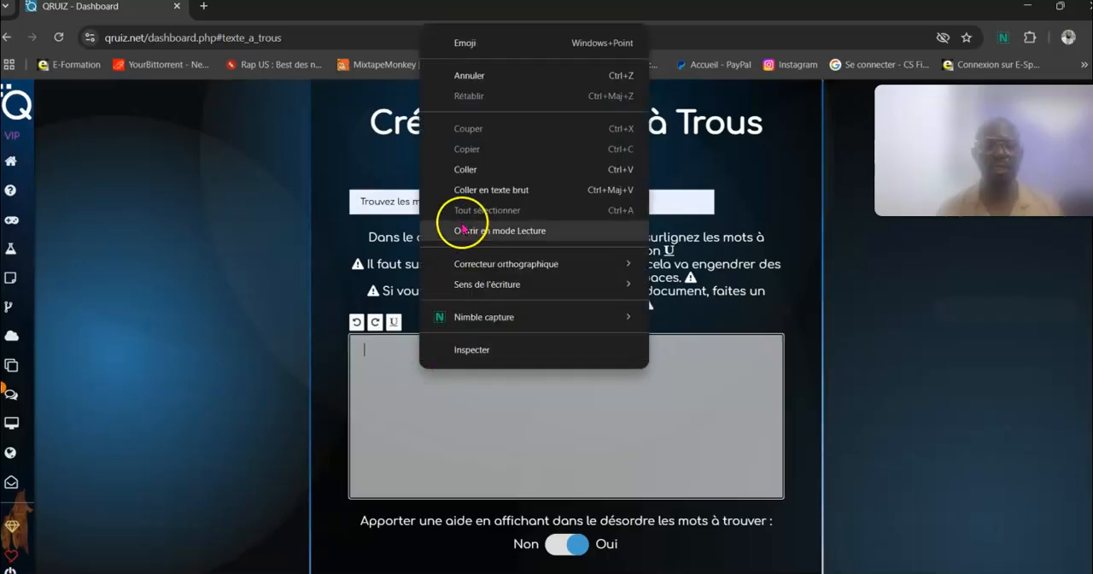
pyautogui.click(477, 174)
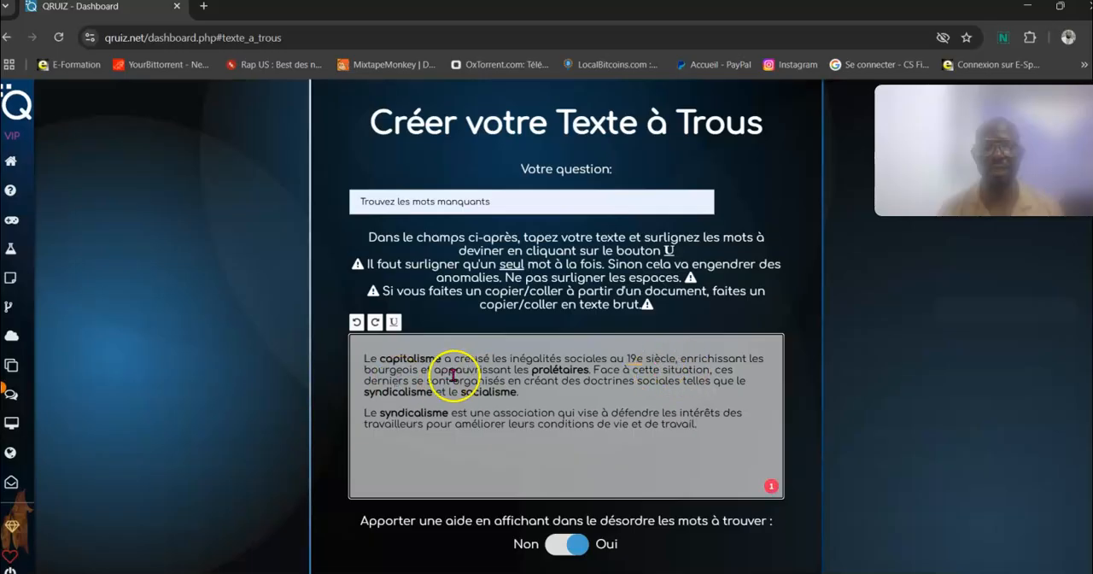
# Step: Underline "capitalisme" and "prolétaires" in the first paragraph as separate words to guess
pyautogui.moveTo(370, 365); pyautogui.dragTo(389, 362)
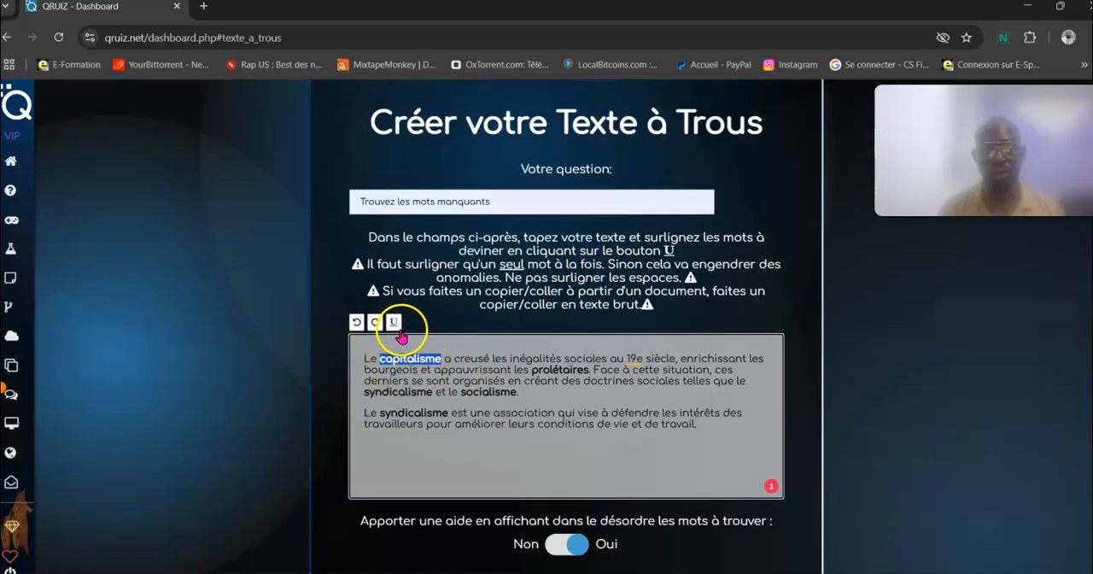
pyautogui.scroll(1, 396, 329)
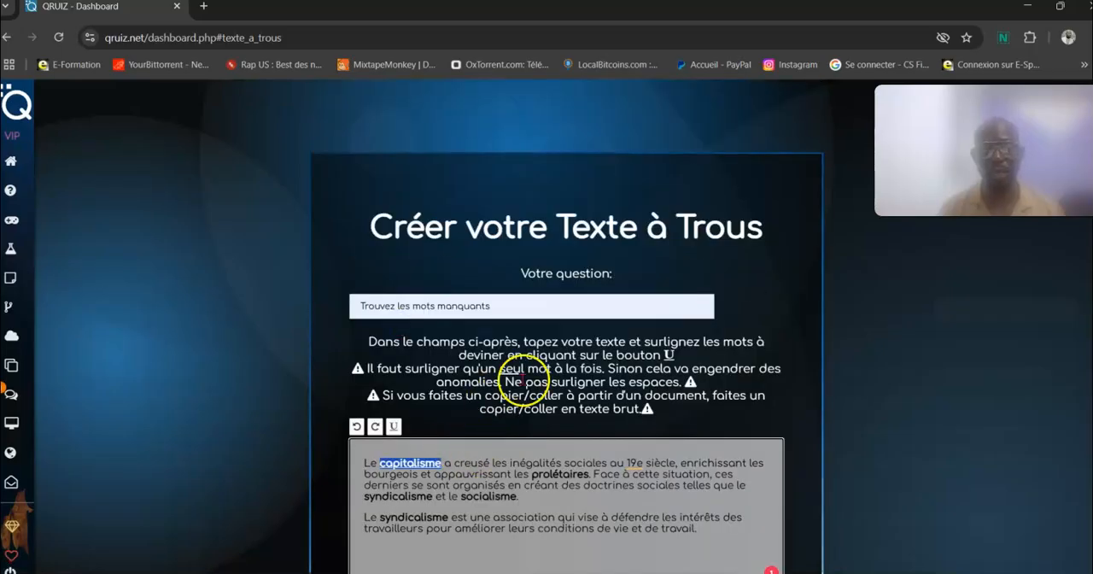
pyautogui.scroll(-2, 537, 440)
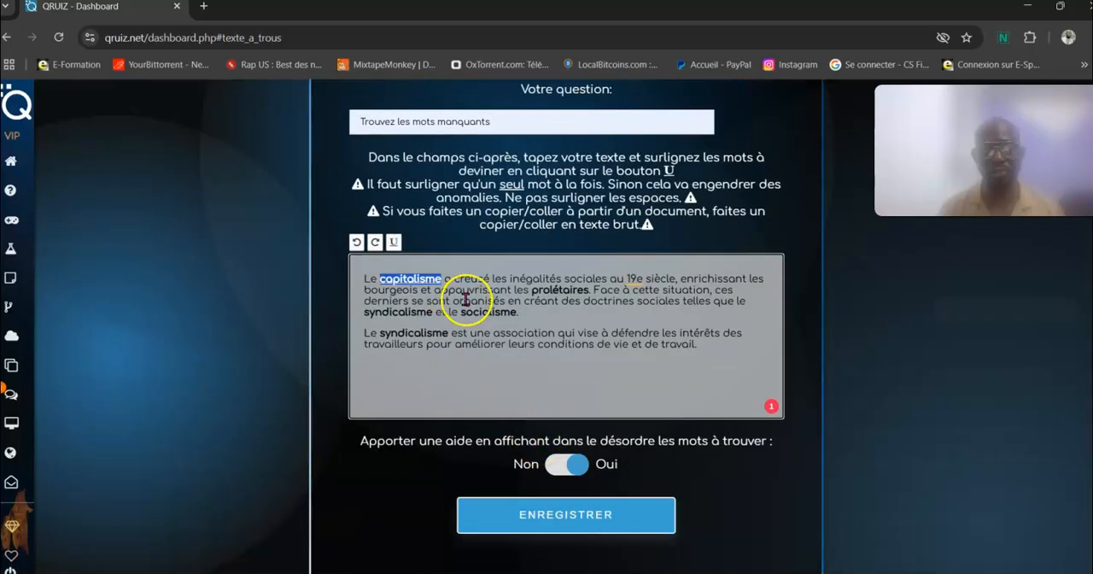
pyautogui.click(535, 293)
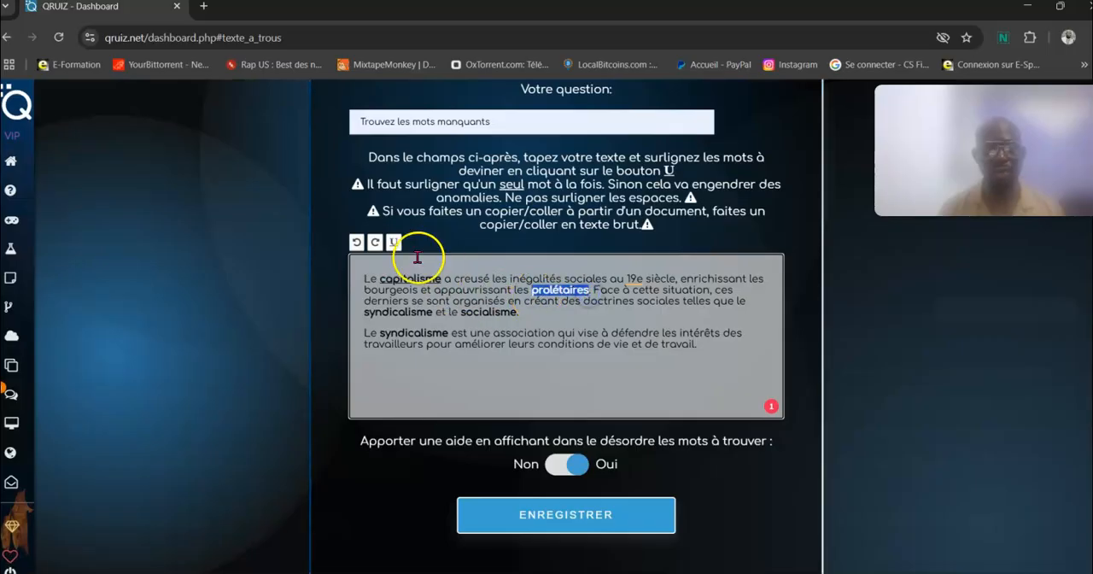
pyautogui.click(393, 241)
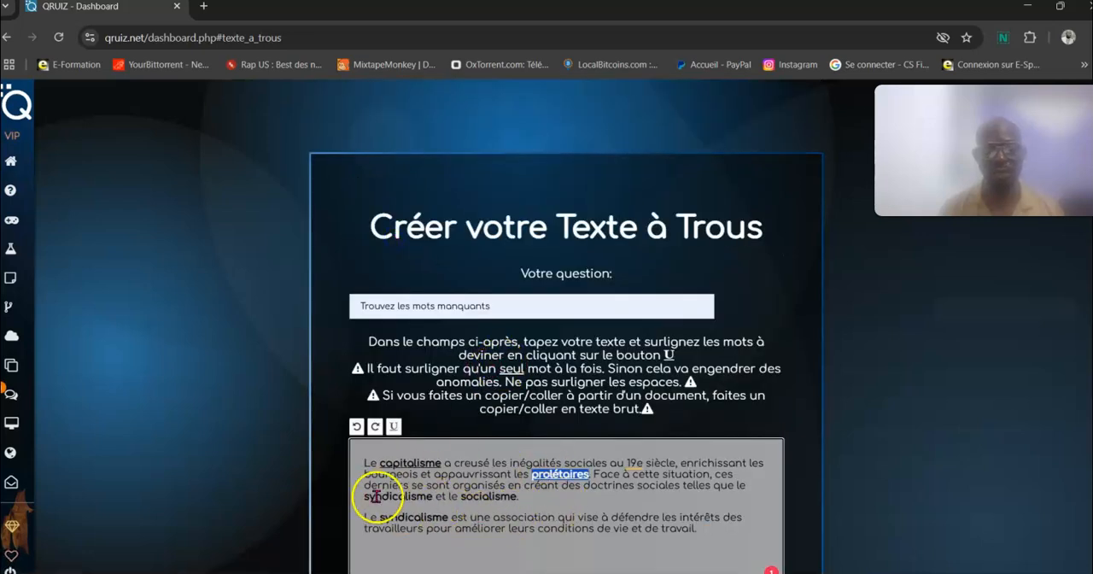
# Step: Underline "syndicalisme" and "socialisme" at the end of the first paragraph as separate words to guess
pyautogui.moveTo(364, 496); pyautogui.dragTo(400, 495)
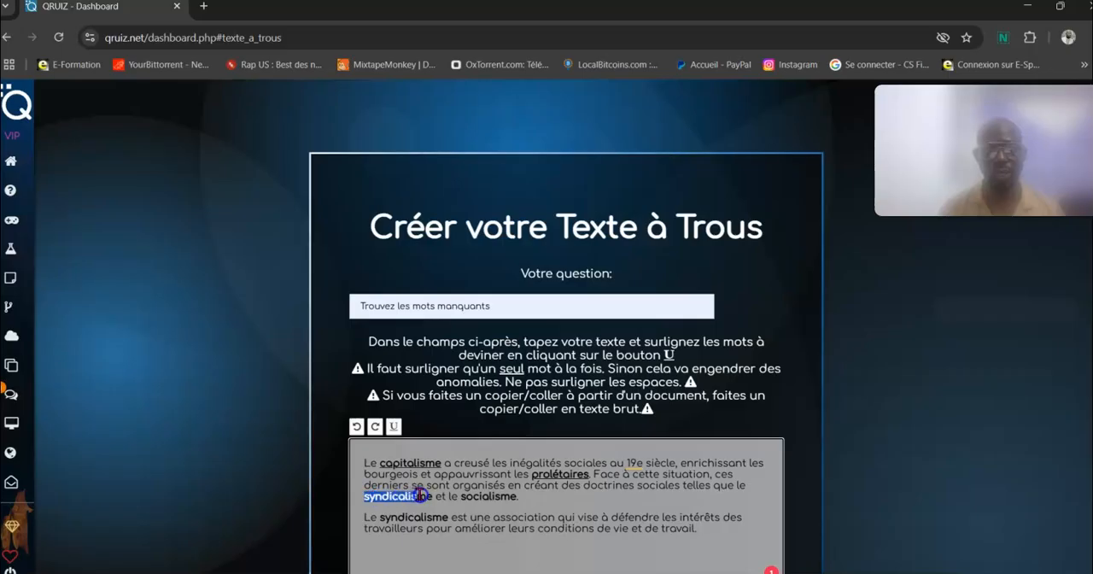
pyautogui.click(394, 428)
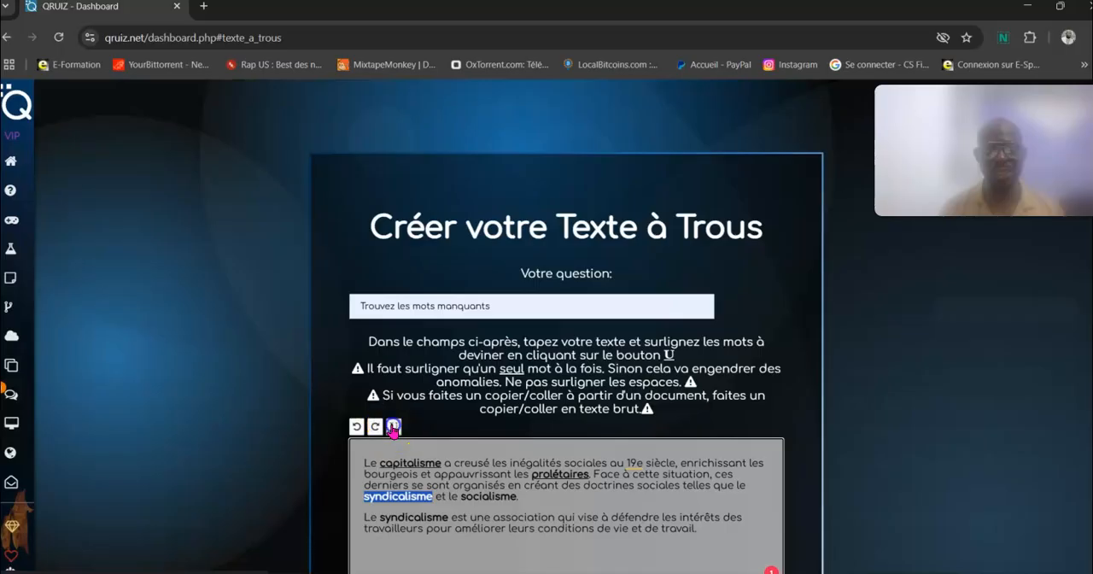
pyautogui.click(462, 499)
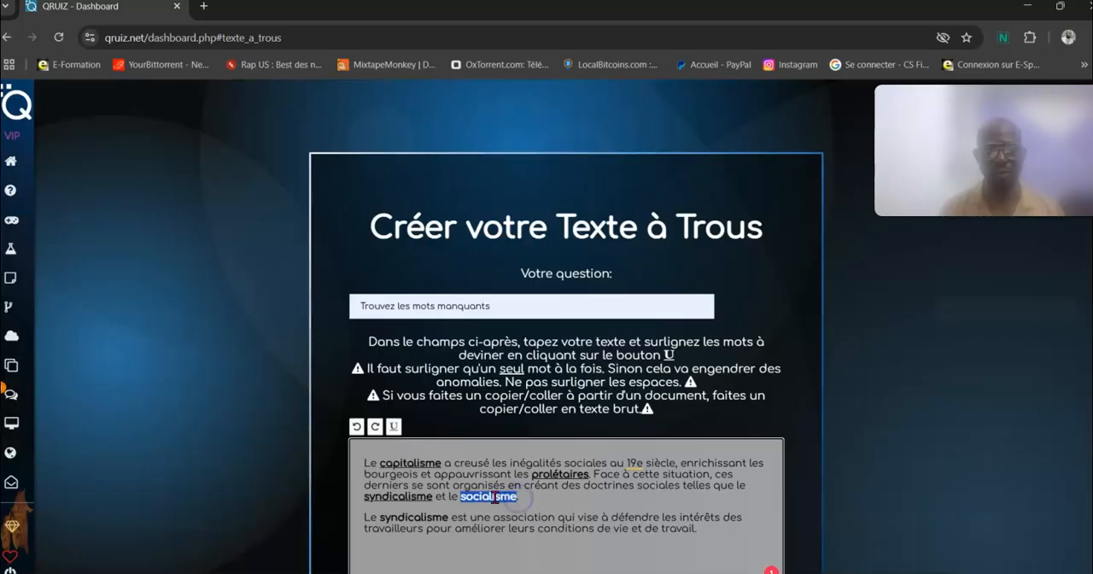
pyautogui.click(394, 426)
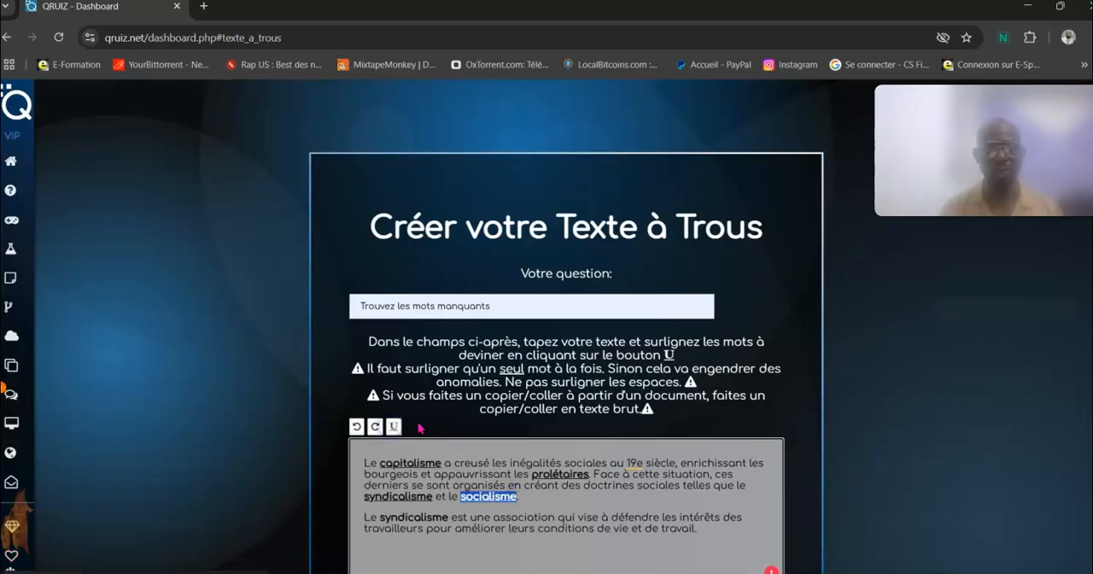
# Step: Save the fill-in-the-blank text and return to the list of textes à trous
pyautogui.scroll(-2, 484, 413)
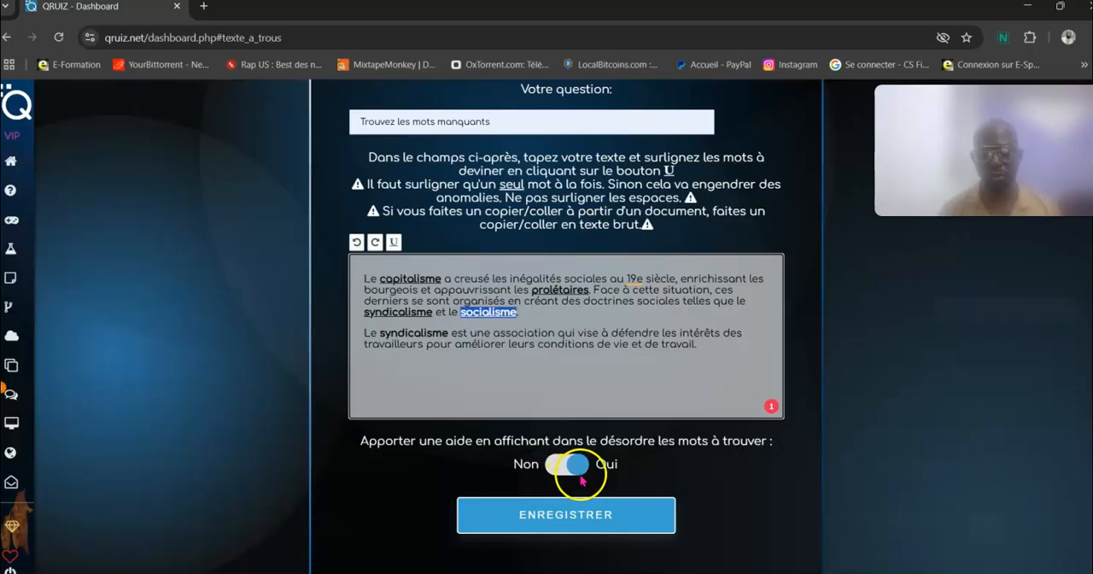
pyautogui.click(563, 518)
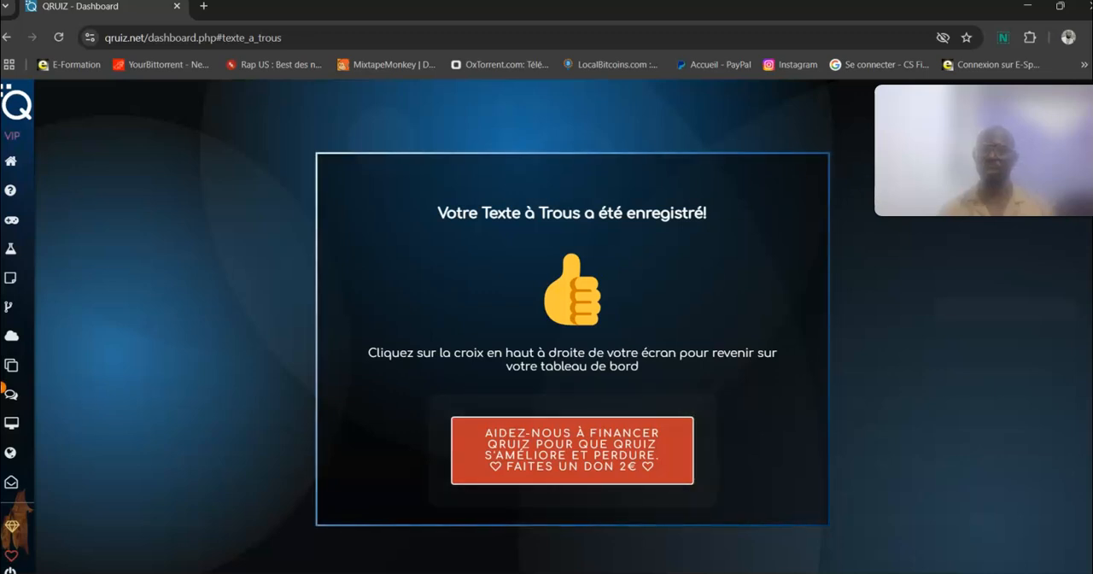
pyautogui.moveTo(1008, 150); pyautogui.dragTo(1040, 235)
pyautogui.click(1077, 117)
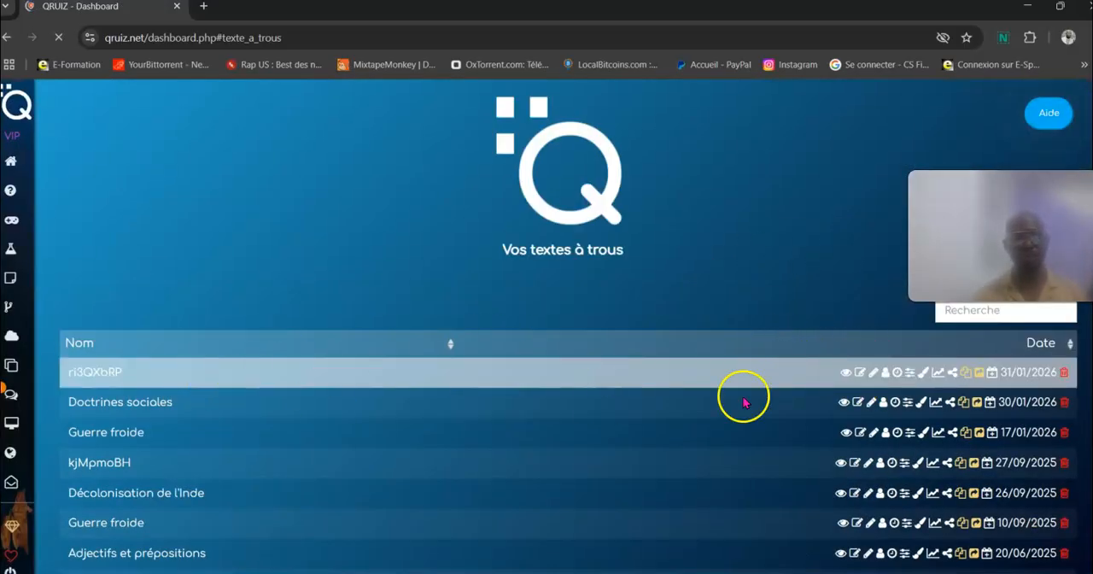
# Step: Preview the newly saved texte à trous as a participant sees it, and look at its editing form
pyautogui.click(844, 374)
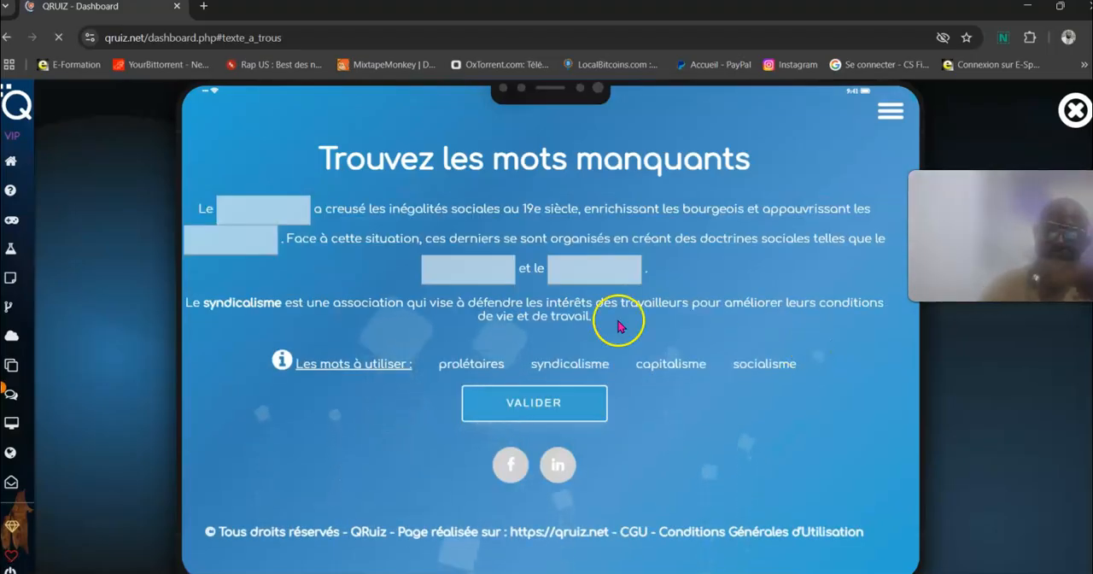
pyautogui.click(266, 216)
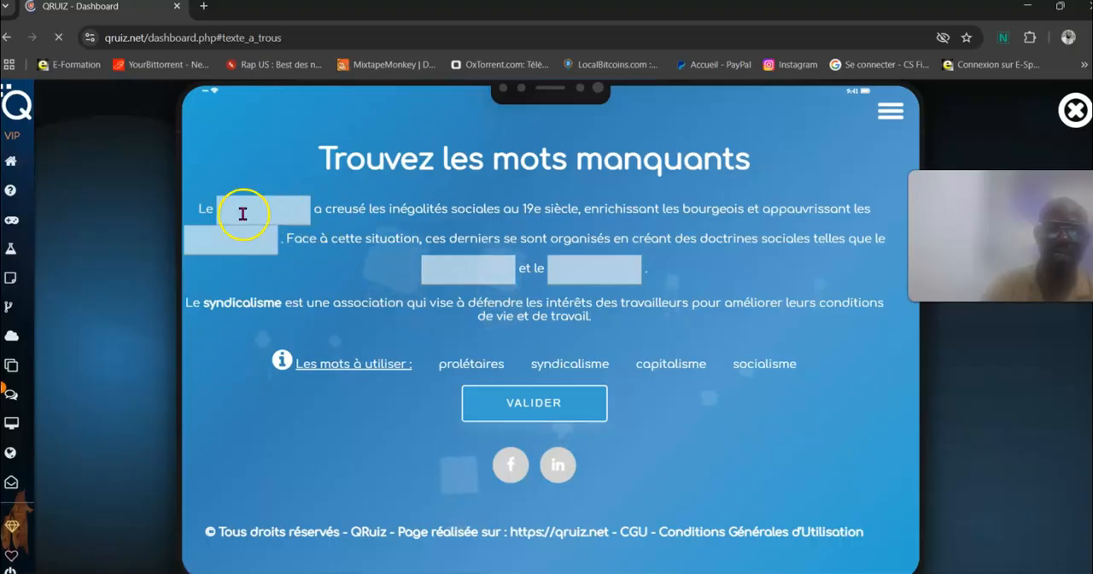
pyautogui.click(801, 483)
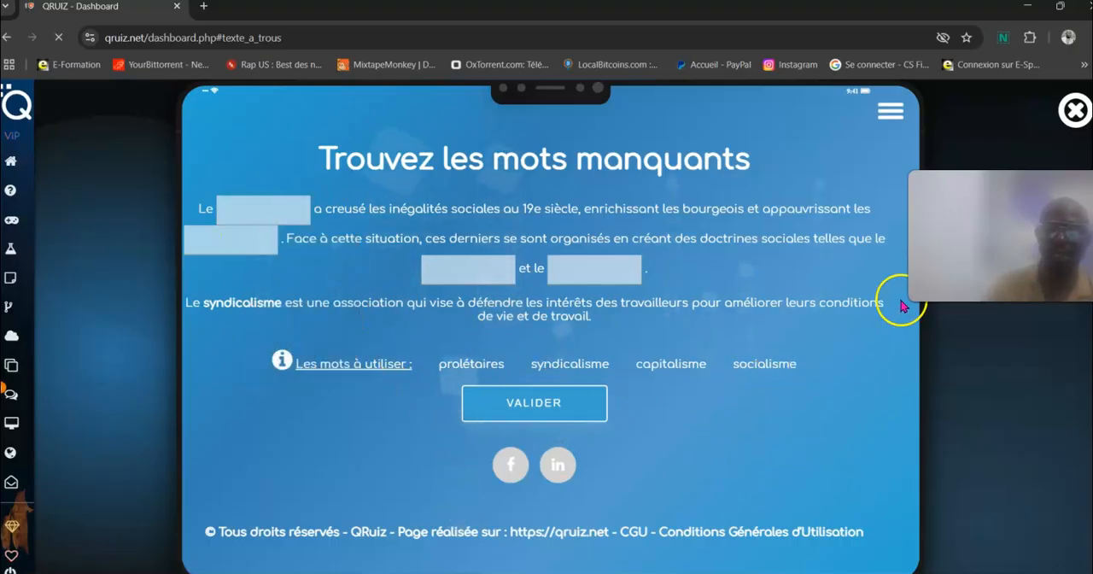
pyautogui.click(1072, 113)
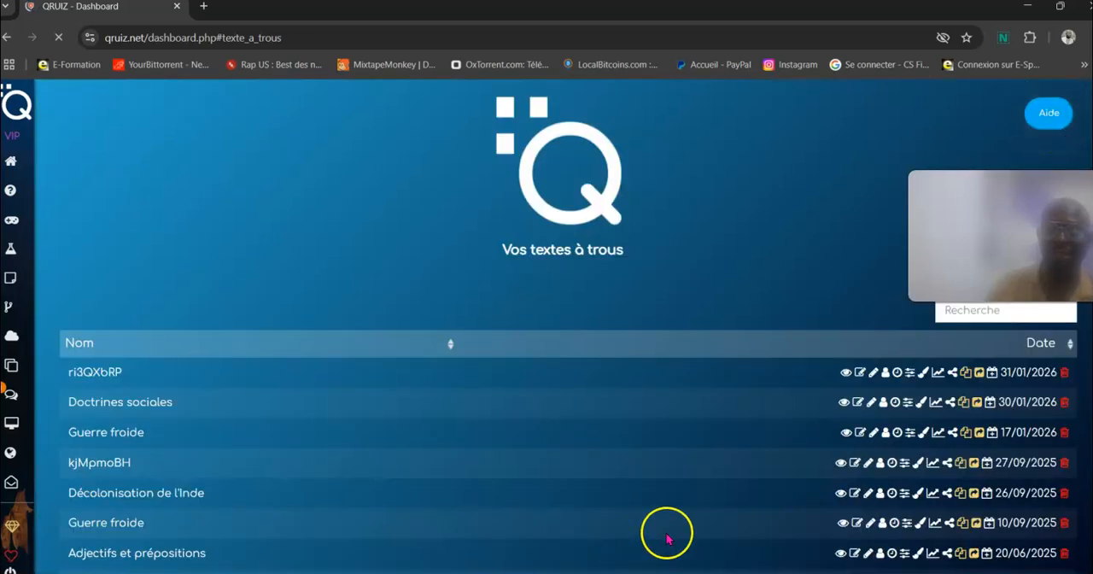
pyautogui.click(861, 376)
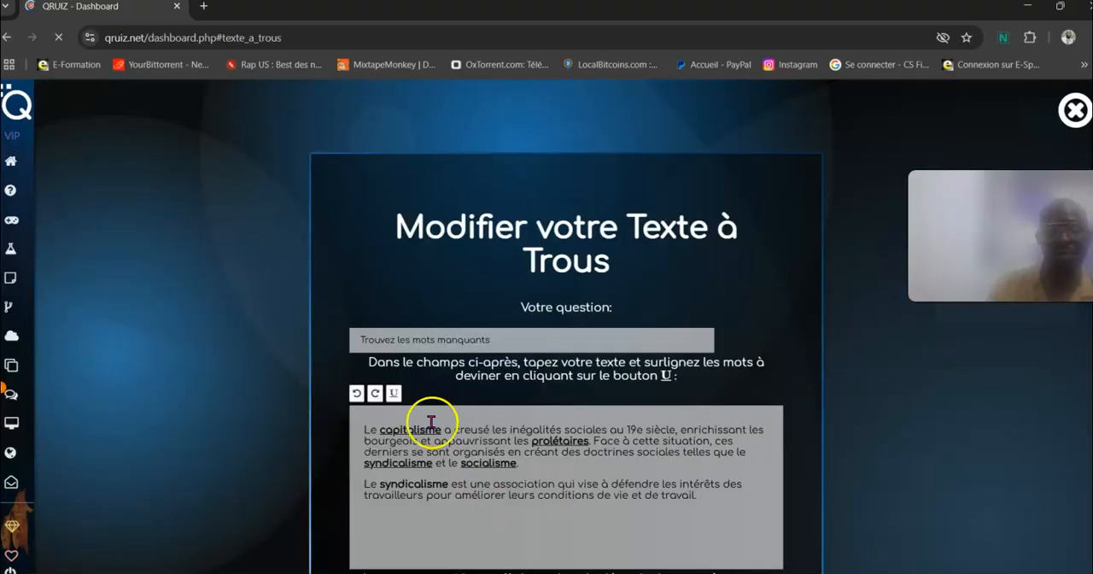
pyautogui.click(1077, 110)
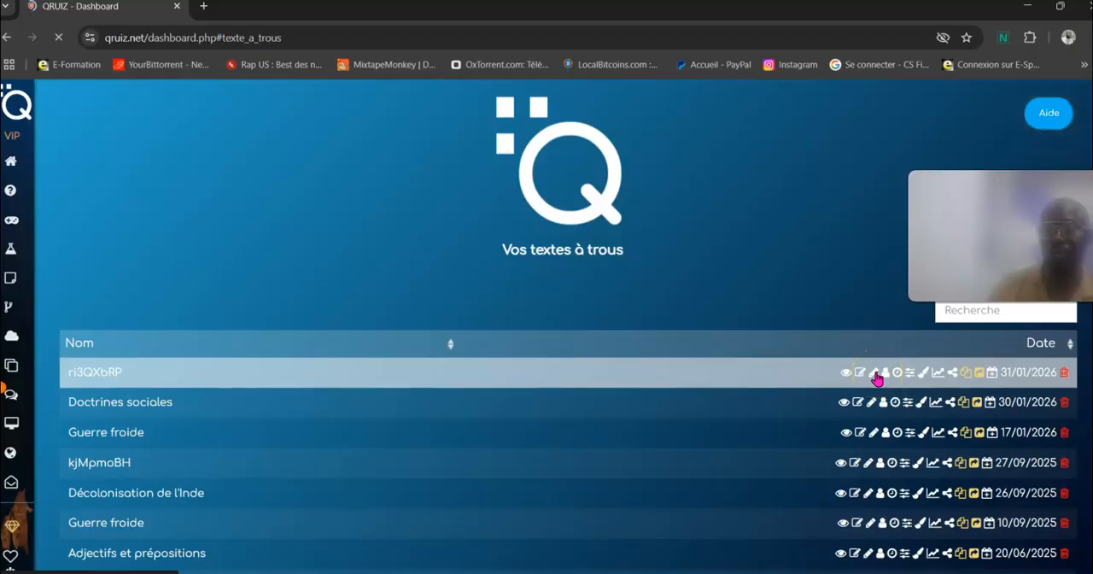
# Step: Title the new texte à trous "doctrines sociales 2" and return to the exercise list
pyautogui.click(875, 374)
pyautogui.click(623, 317)
pyautogui.click(627, 265)
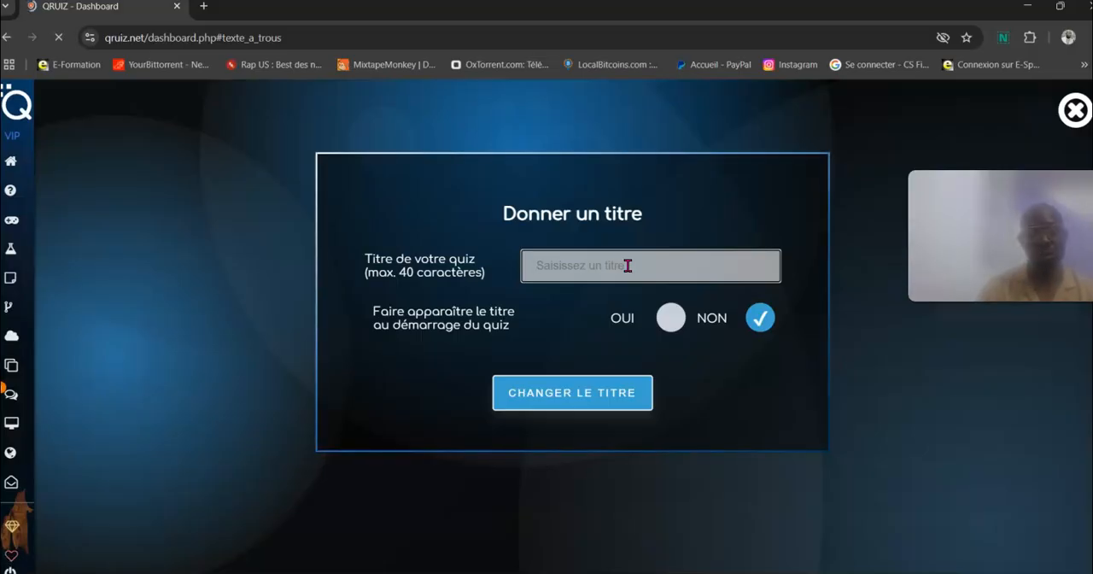
pyautogui.write('tes')
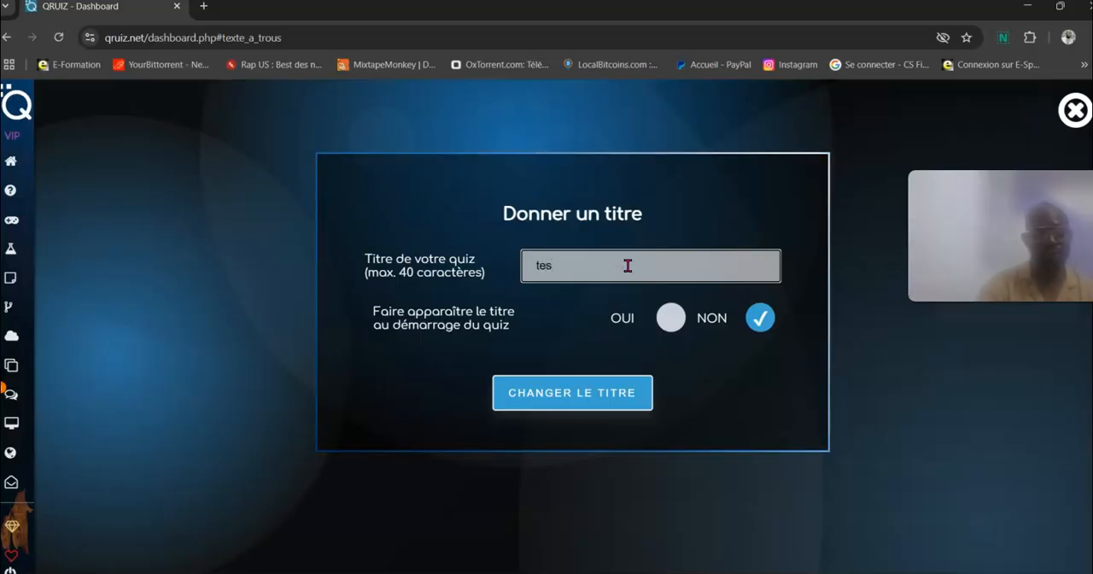
pyautogui.write('xte')
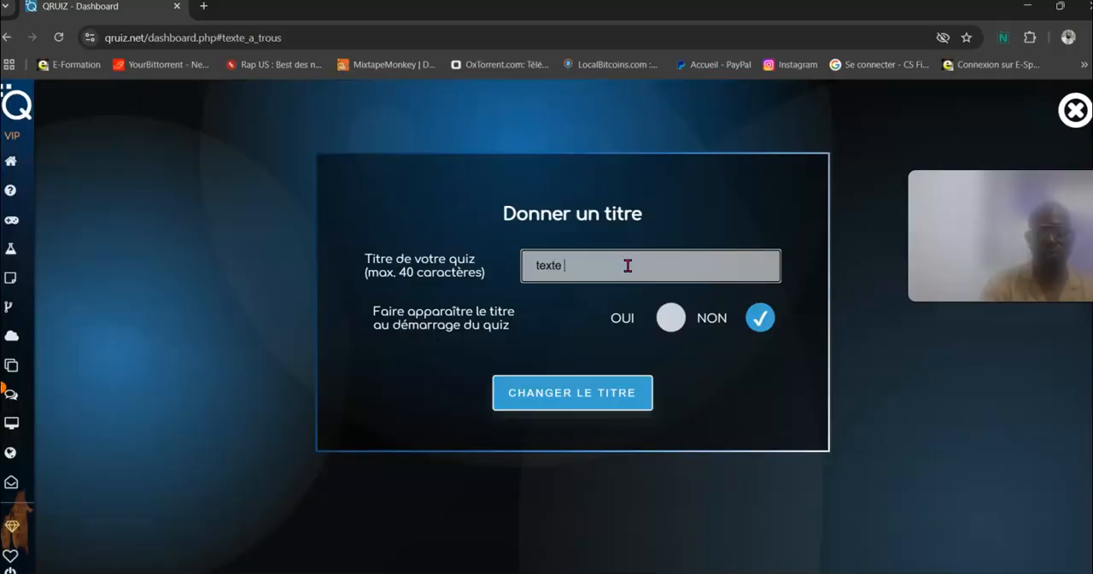
pyautogui.press('BackSpace')
pyautogui.press('BackSpace')
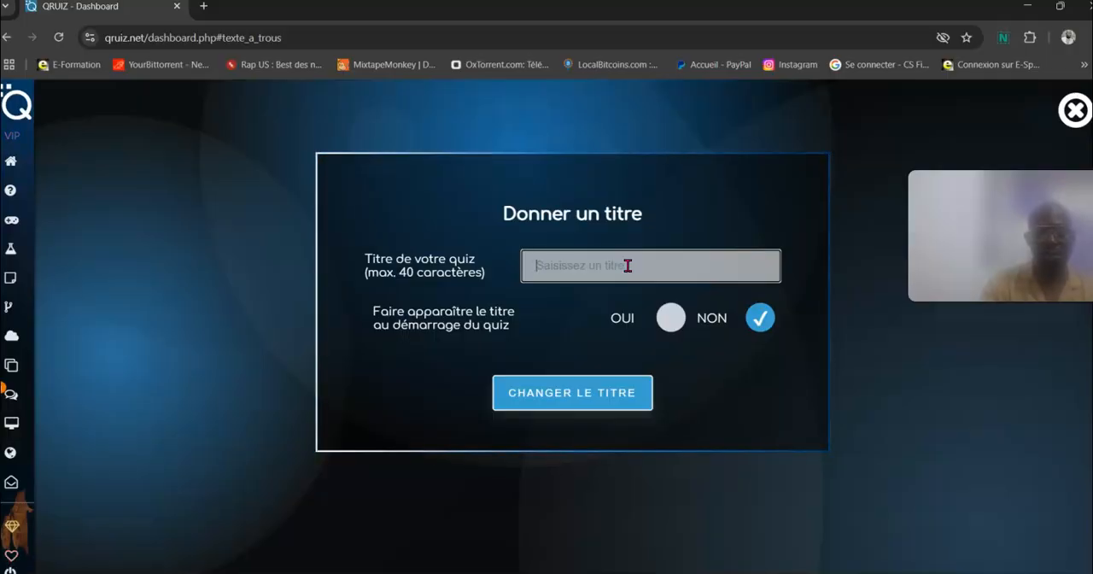
pyautogui.write('doctrines')
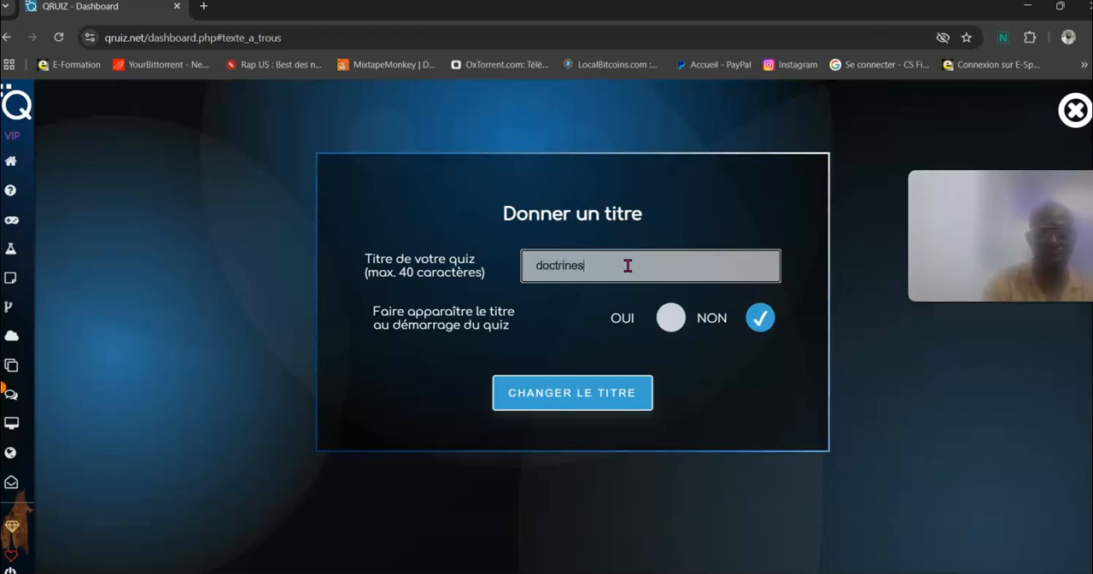
pyautogui.write(' sociales')
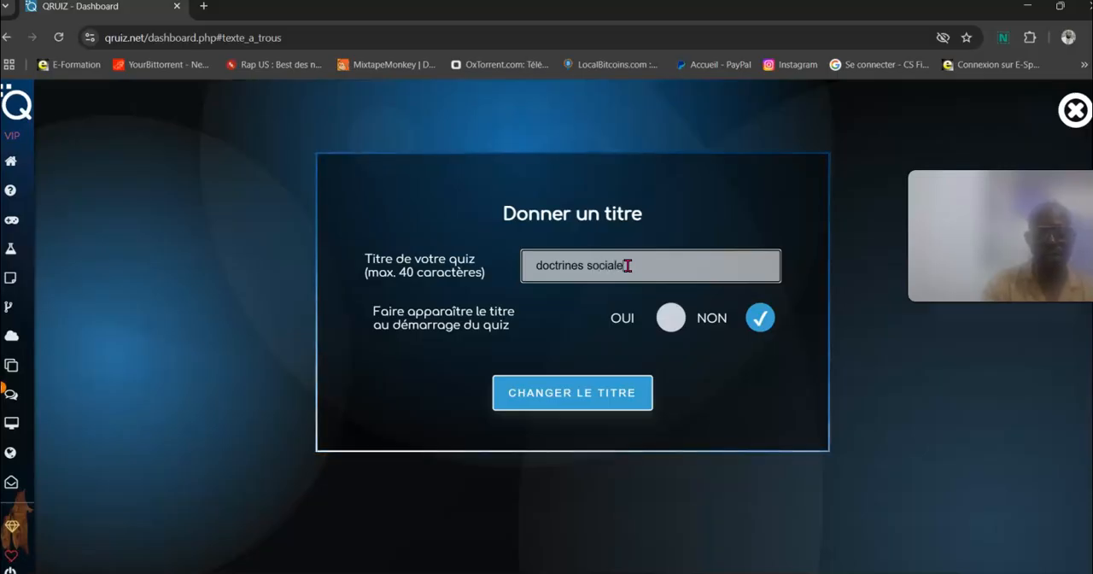
pyautogui.write(' 2')
pyautogui.click(624, 391)
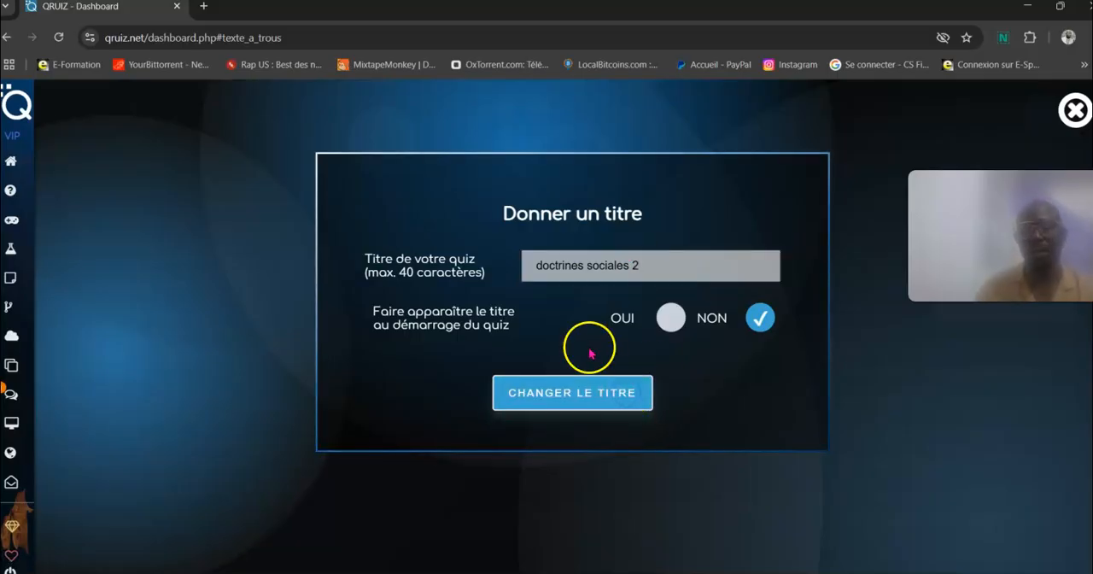
pyautogui.click(1074, 116)
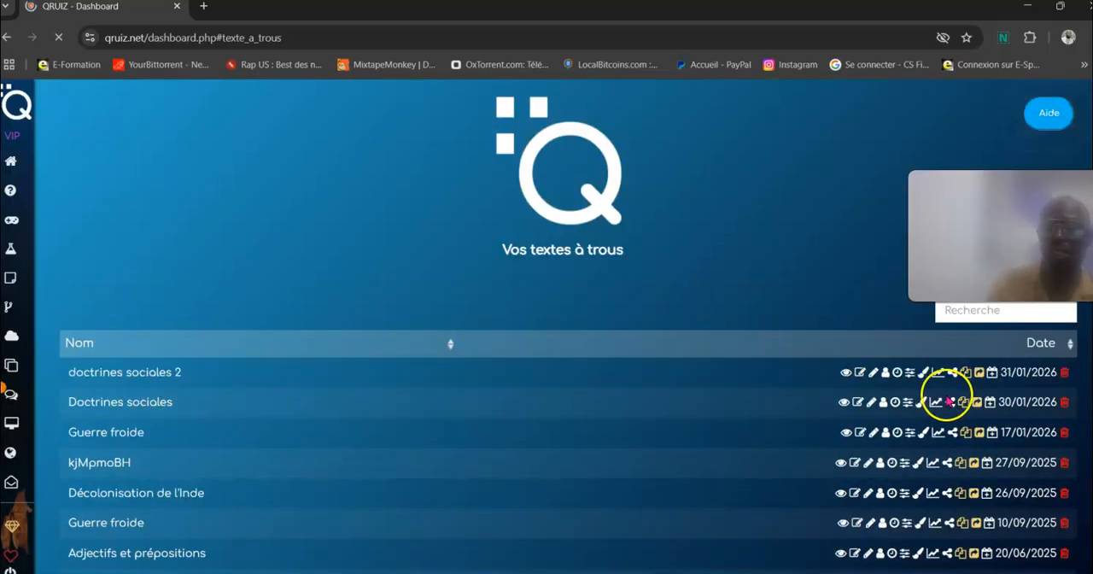
# Step: View the duration and launch date options of "doctrines sociales 2", and enable showing the correction and the results analysis in its settings
pyautogui.click(899, 373)
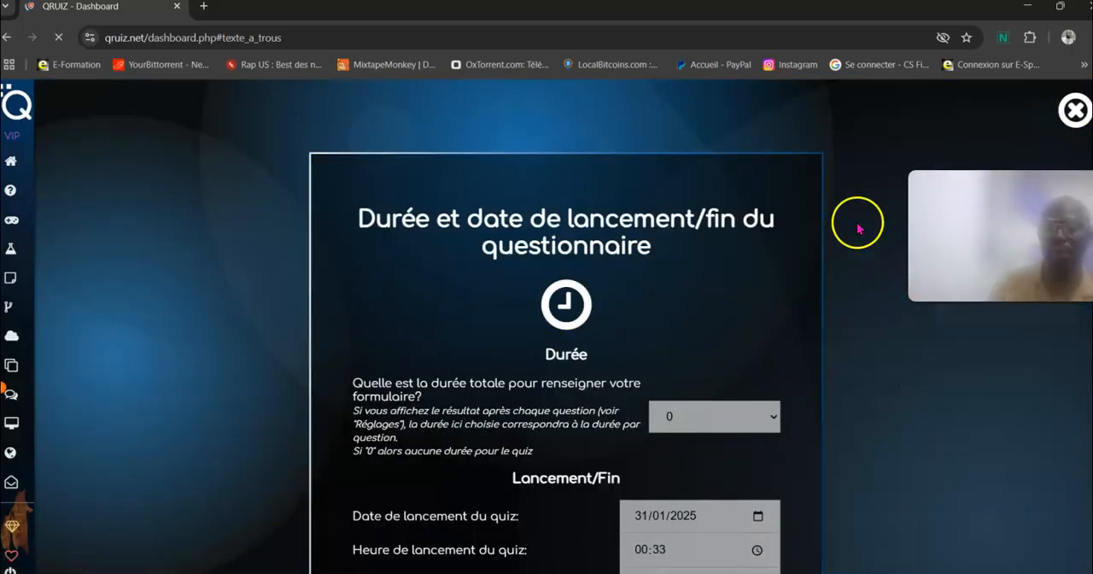
pyautogui.click(1074, 111)
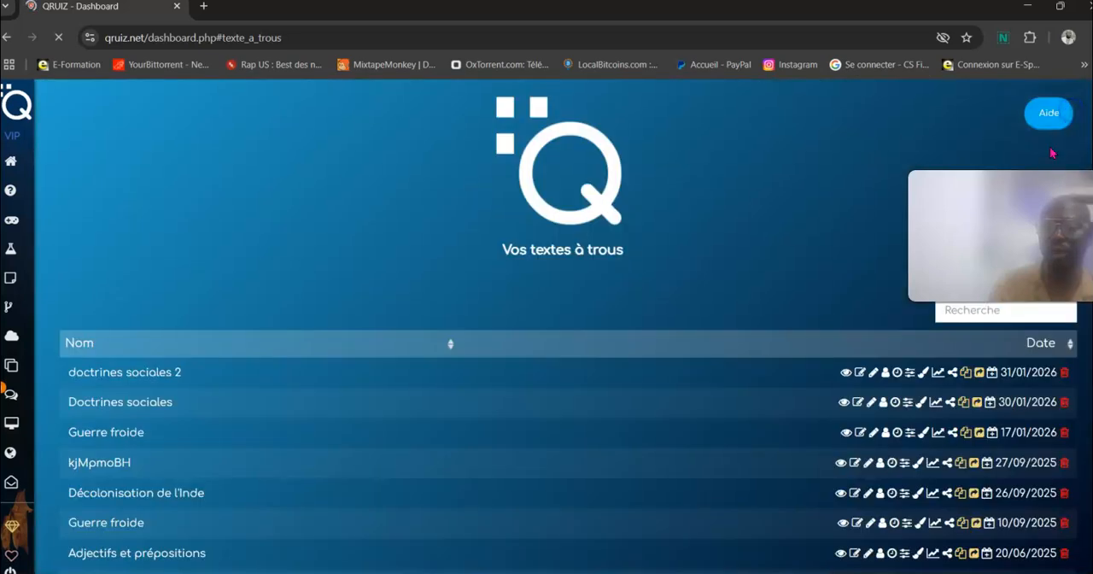
pyautogui.click(912, 374)
pyautogui.click(727, 345)
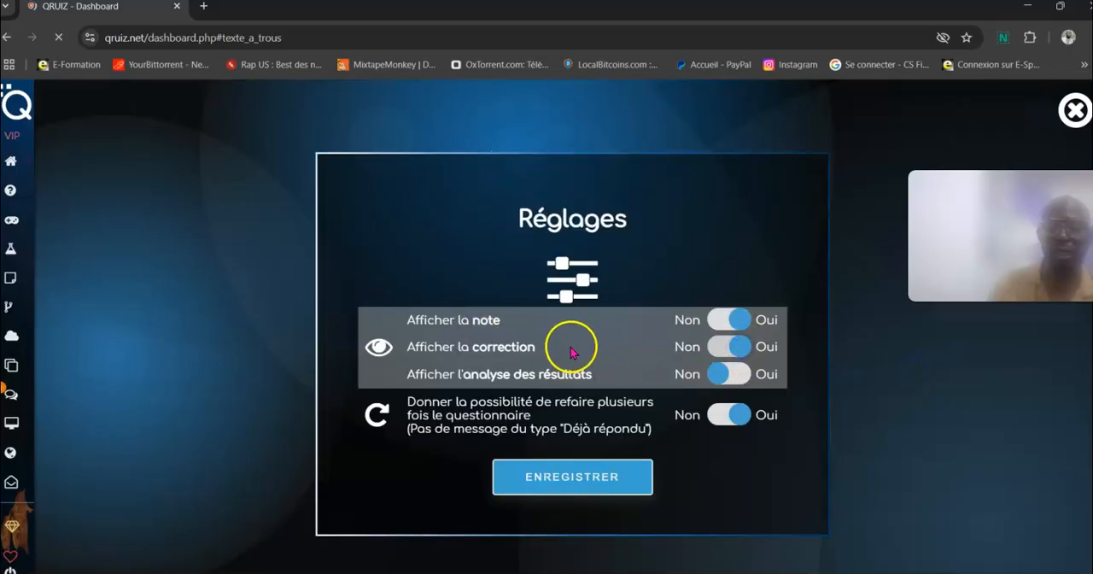
pyautogui.click(740, 373)
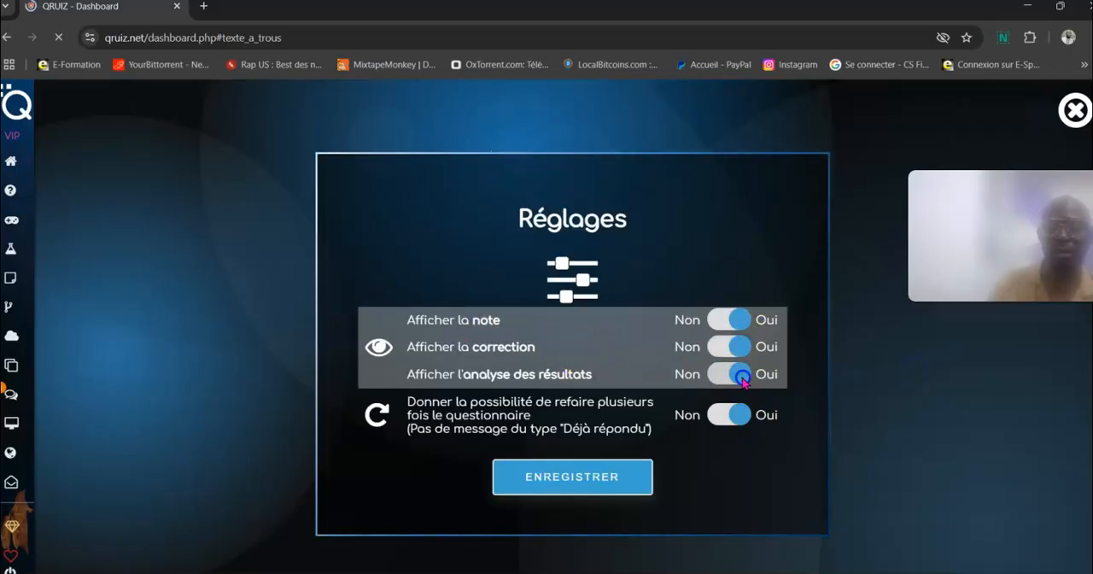
pyautogui.click(1066, 132)
pyautogui.click(1073, 115)
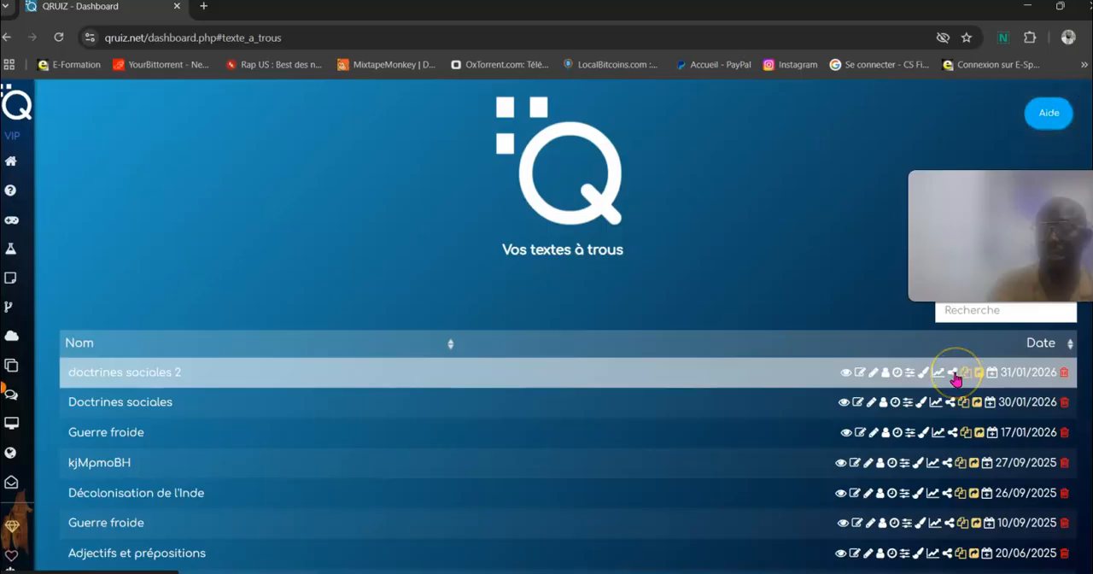
# Step: Open the sharing options of "doctrines sociales 2" and copy its hypertext link
pyautogui.click(955, 376)
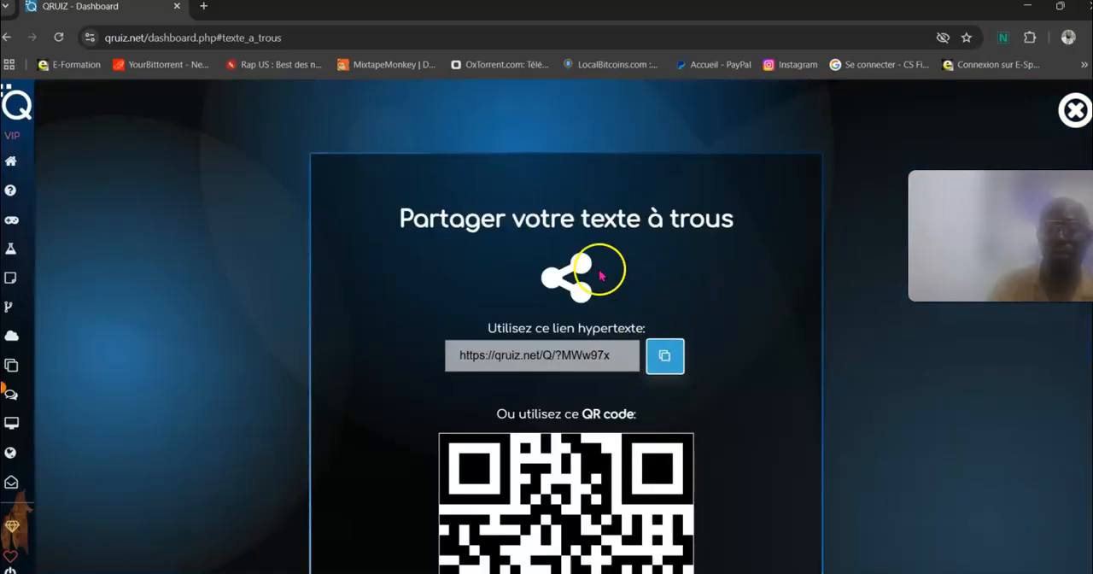
pyautogui.click(664, 358)
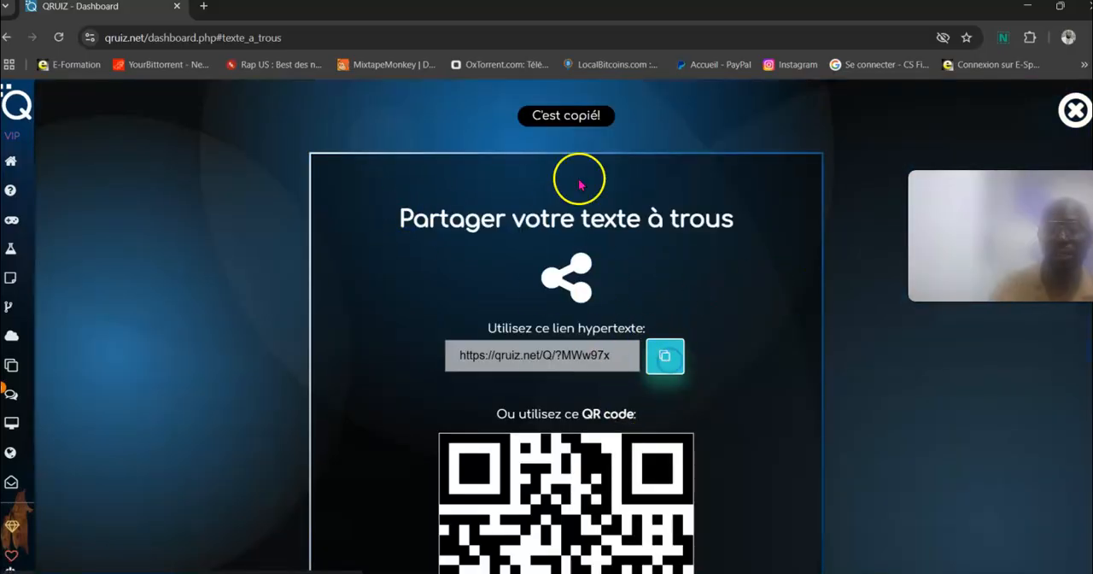